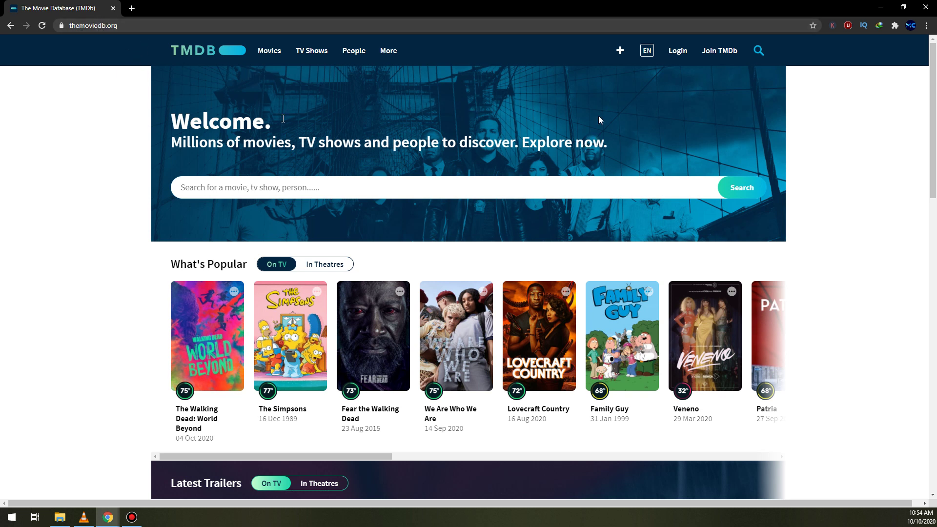
Step: Log in to TMDB and open Account Settings from the avatar menu
click(678, 52)
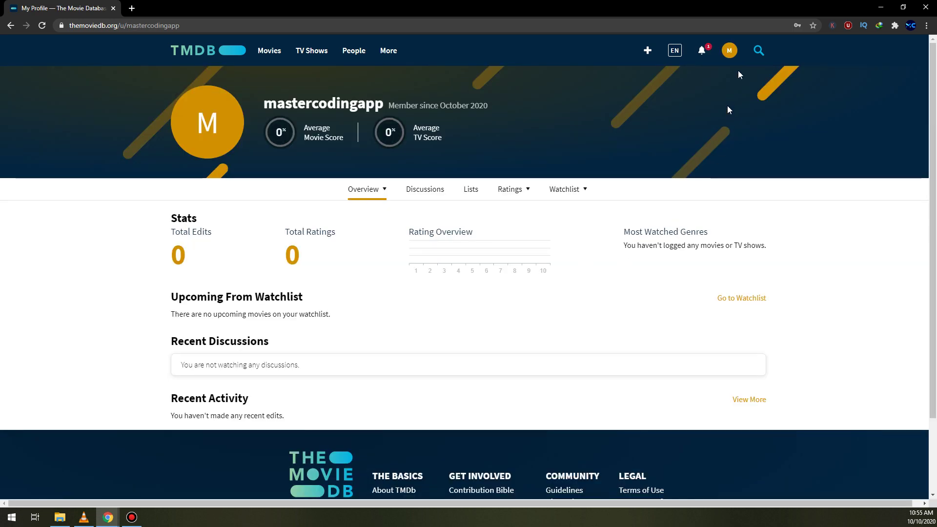
click(730, 53)
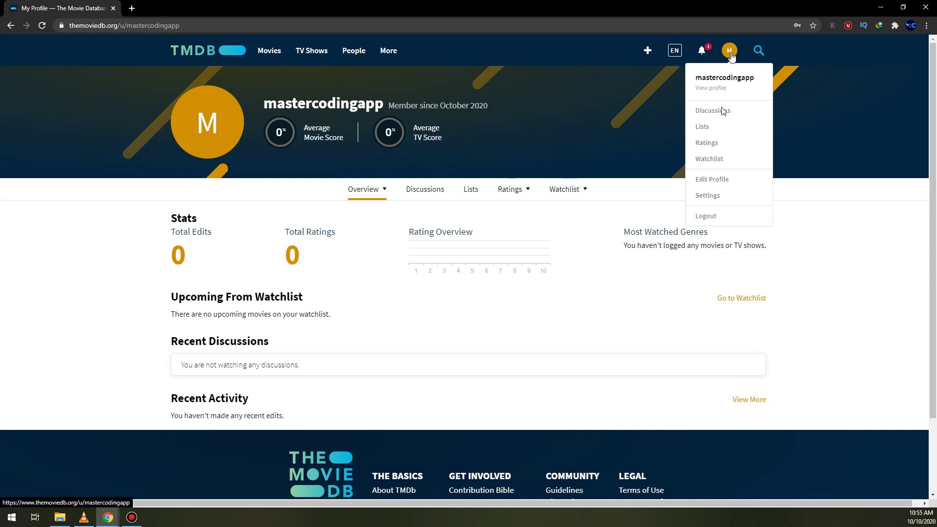
click(719, 199)
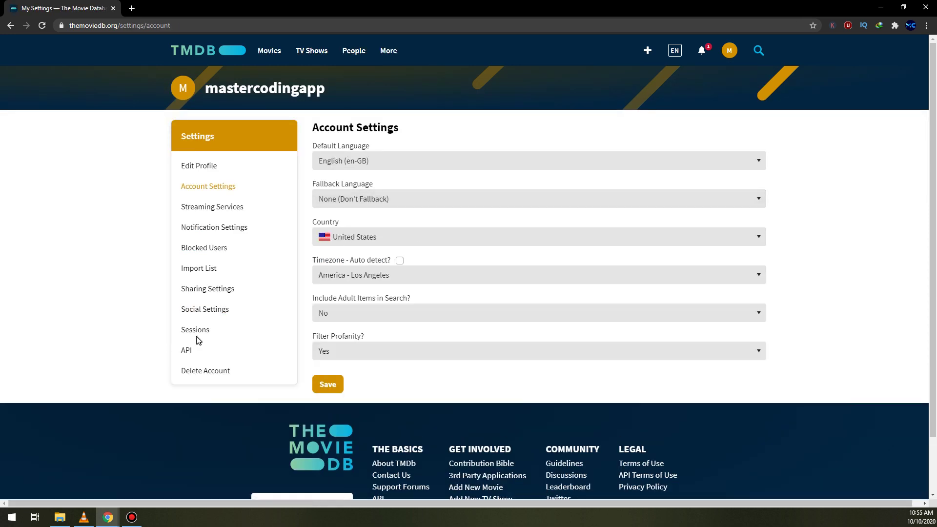
Step: On the API settings page, select the Example API Request URL, then switch to the blank Notepad++ document
click(187, 352)
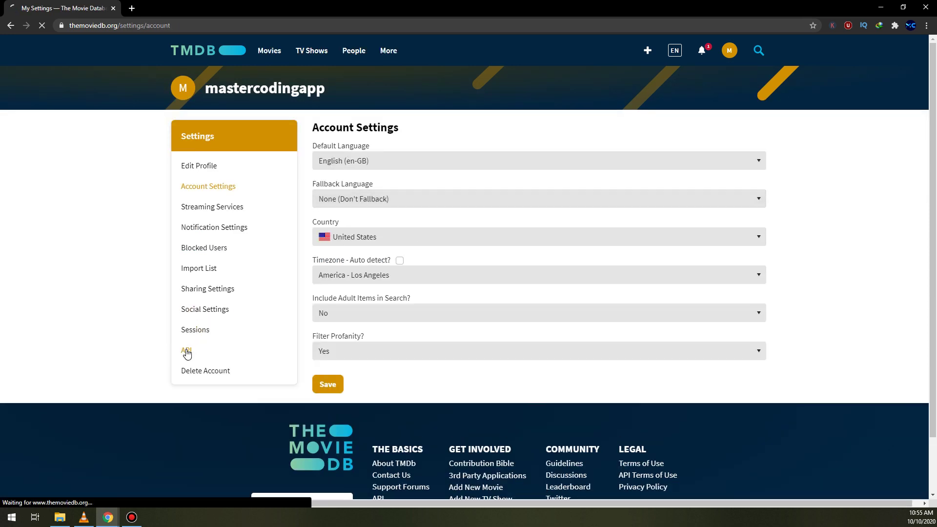
scroll(471, 371, down, 2)
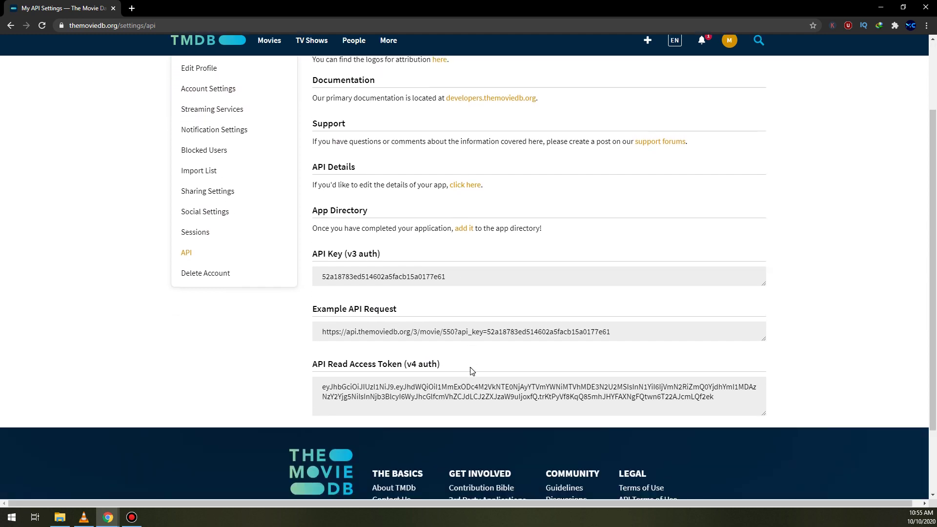
scroll(458, 366, down, 1)
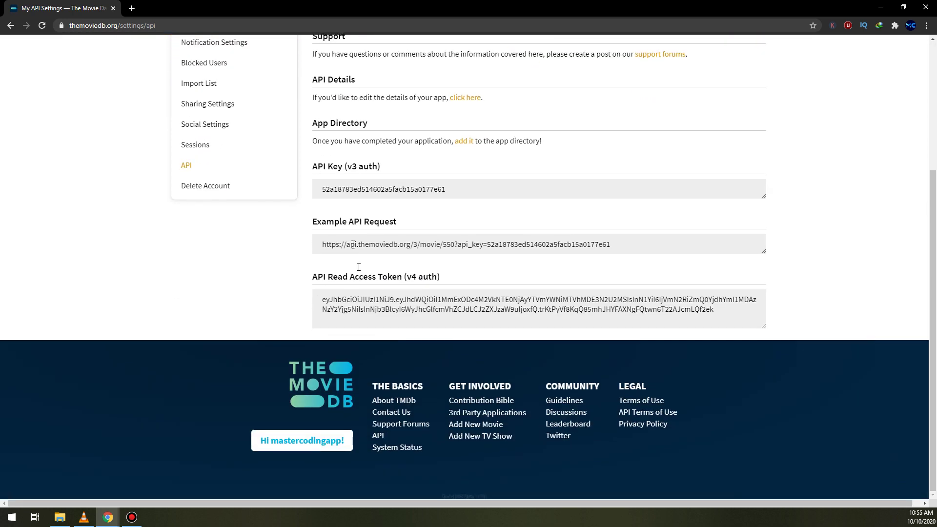
drag(312, 226, 425, 228)
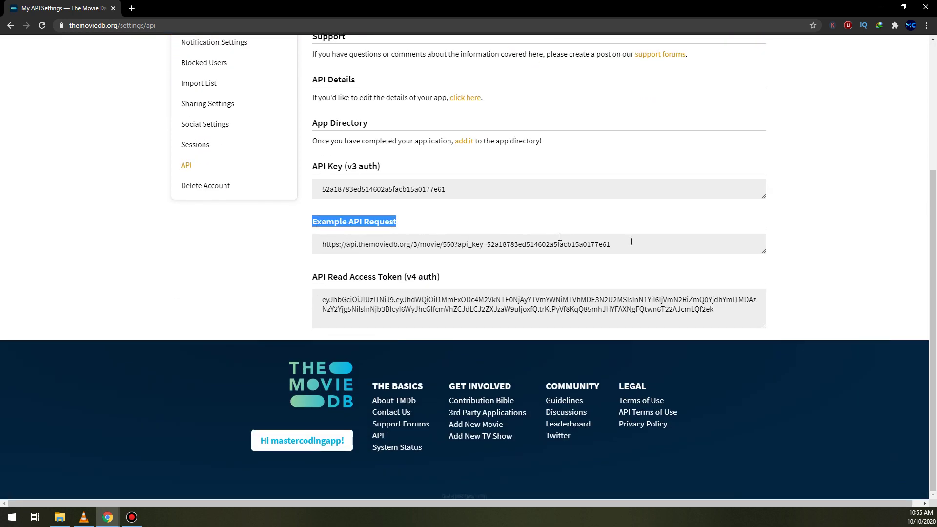
drag(631, 244, 316, 246)
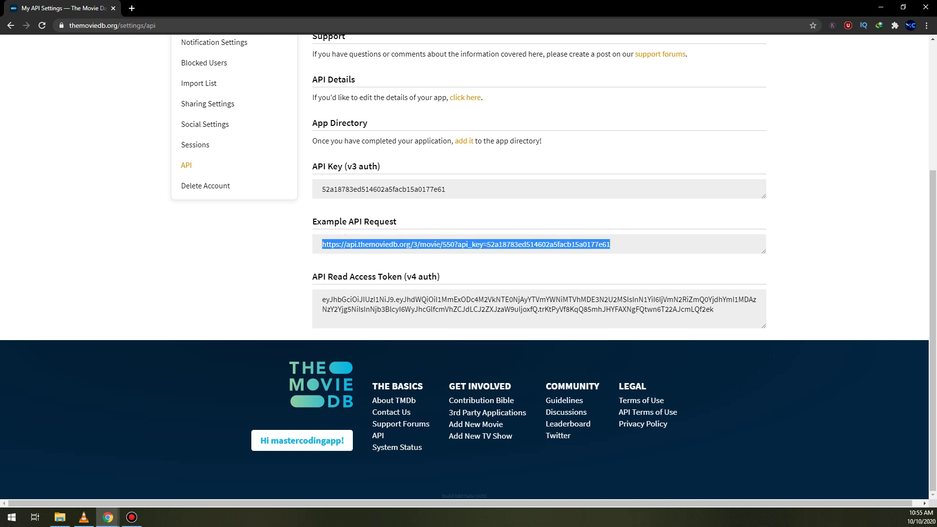
key(alt+Tab)
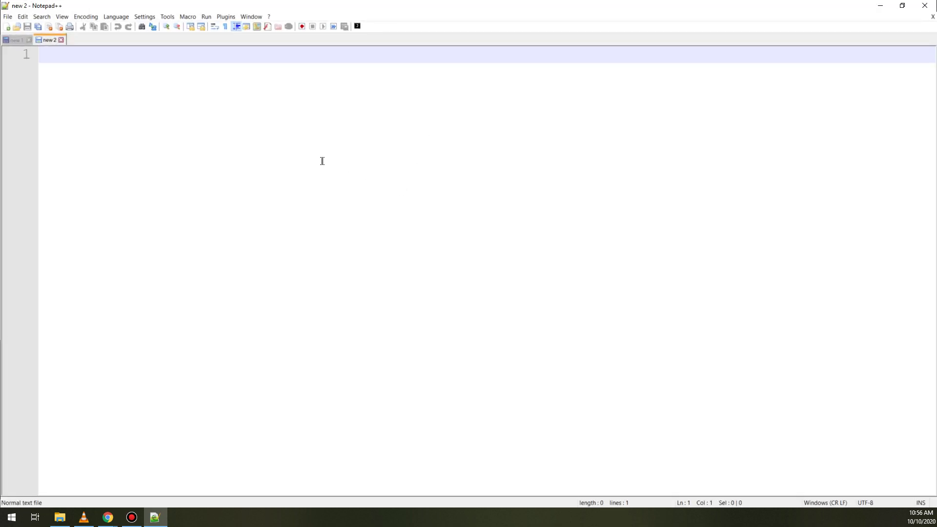
Step: Copy the example request URL and paste it into the new Notepad++ document
click(155, 517)
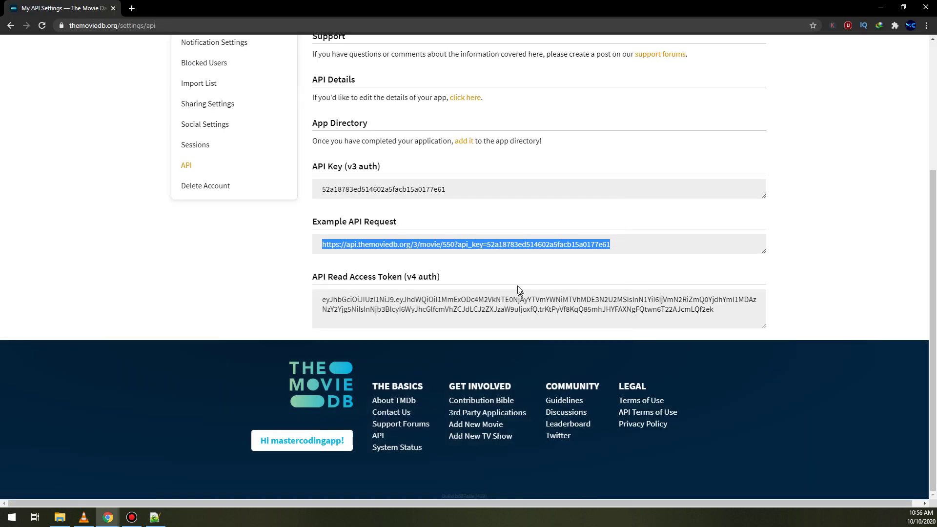
key(ctrl+c)
click(155, 517)
key(ctrl+v)
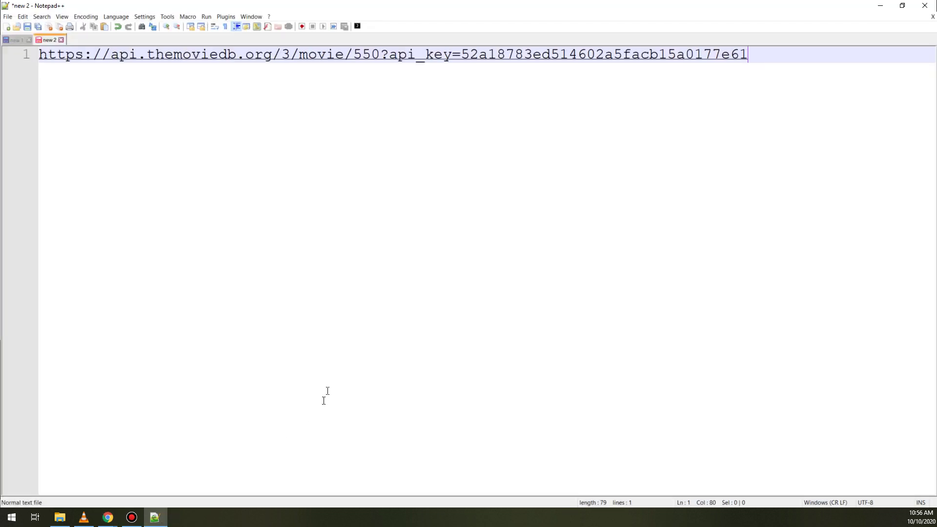
ctrl+scroll(410, 261, up, 1)
ctrl+scroll(483, 266, up, 1)
ctrl+scroll(561, 271, up, 1)
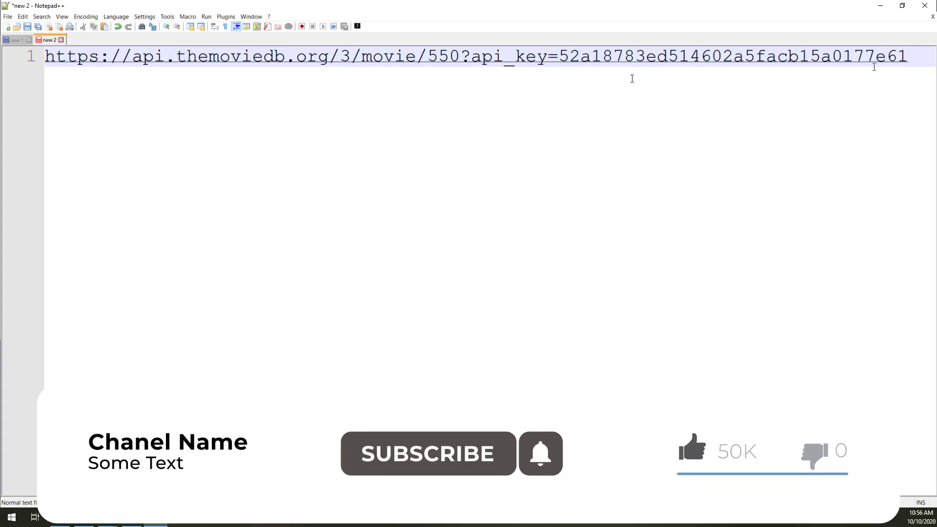
Step: Check the URL's api_key value against the key shown on the API settings page
drag(908, 58, 559, 57)
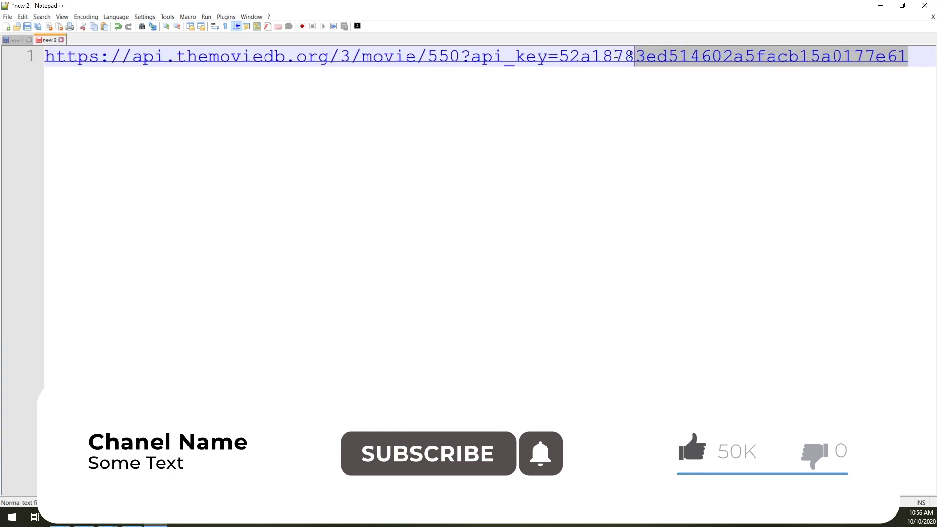
click(564, 66)
double_click(560, 65)
click(107, 518)
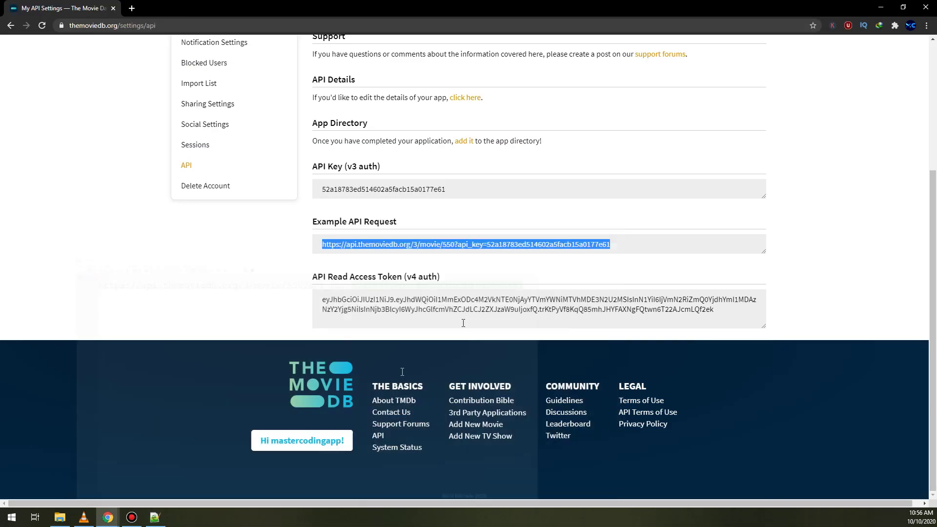
drag(447, 189, 303, 190)
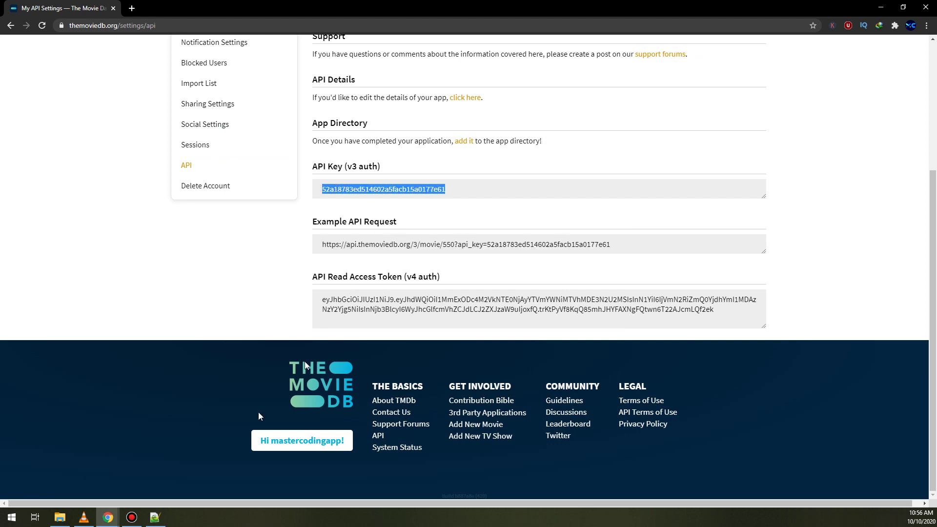
click(155, 518)
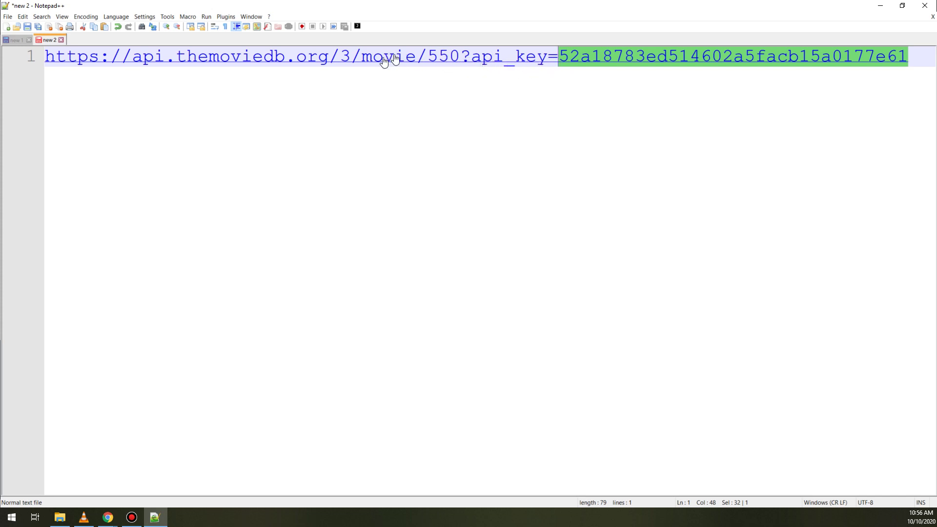
key(End)
Step: Highlight the base address through /3 and the movie/550 path in the URL
drag(460, 61, 361, 63)
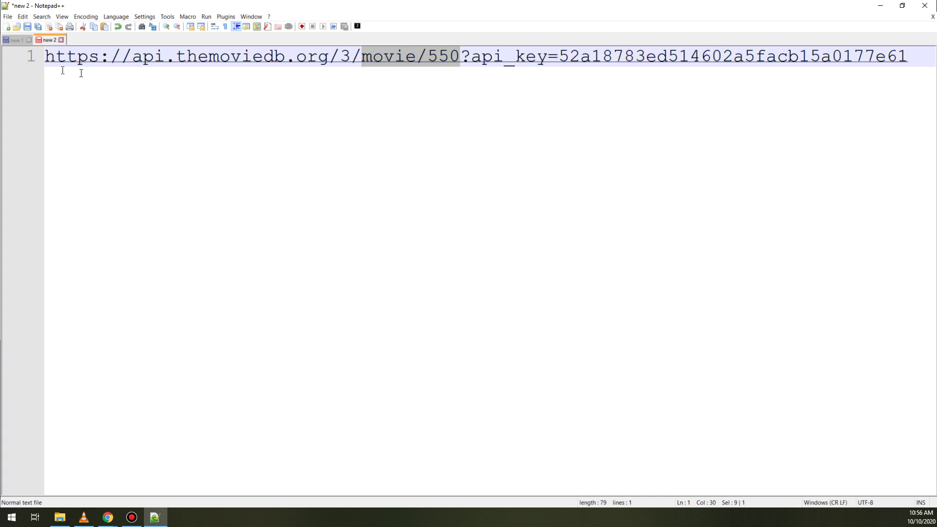
key(End)
key(shift+Home)
key(ctrl+shift+Right)
key(ctrl+shift+Right)
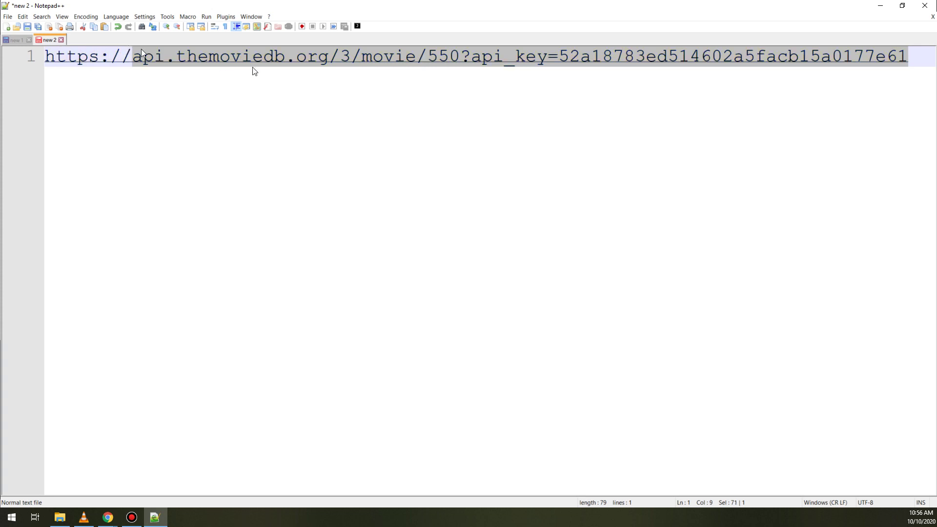
drag(329, 63, 55, 64)
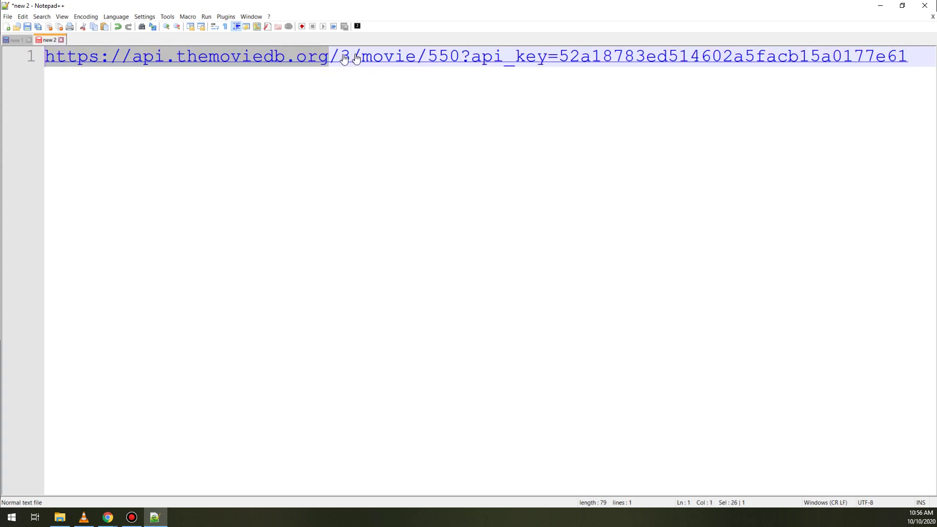
drag(351, 60, 45, 58)
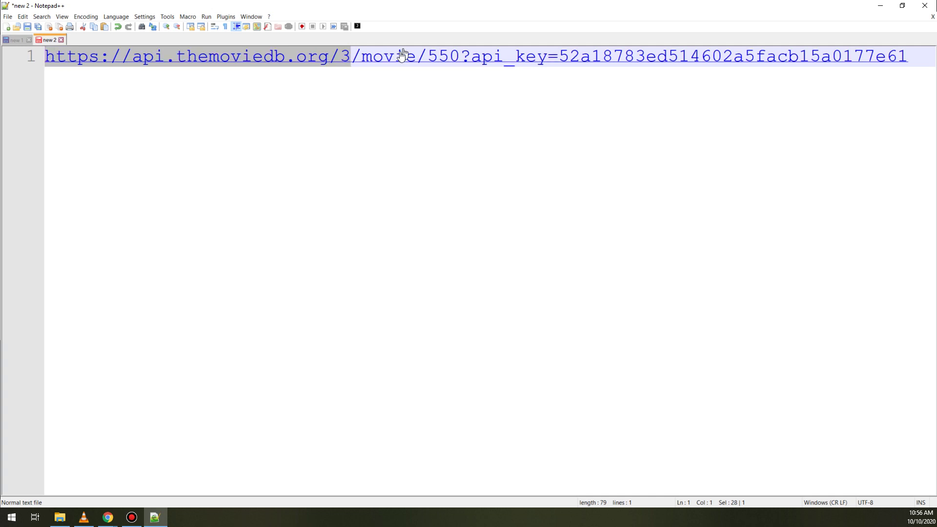
click(364, 58)
drag(365, 58, 416, 56)
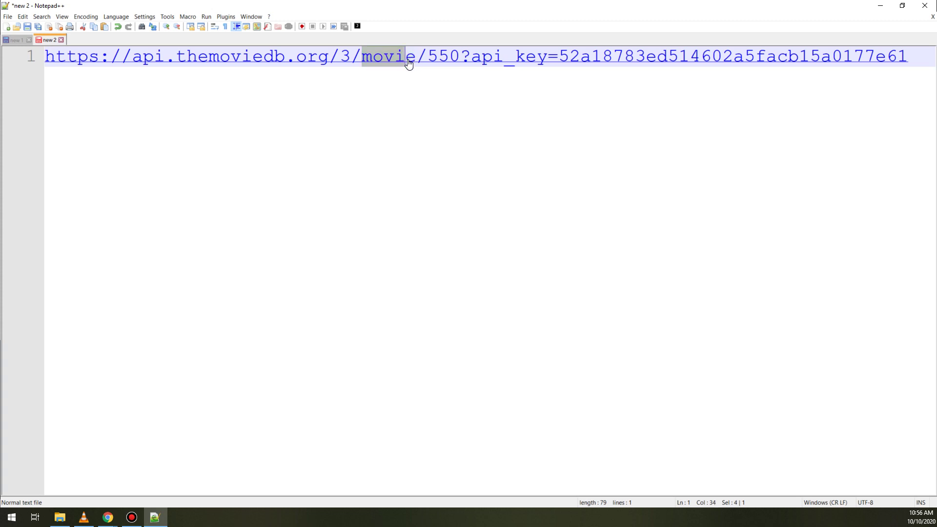
drag(417, 57, 464, 64)
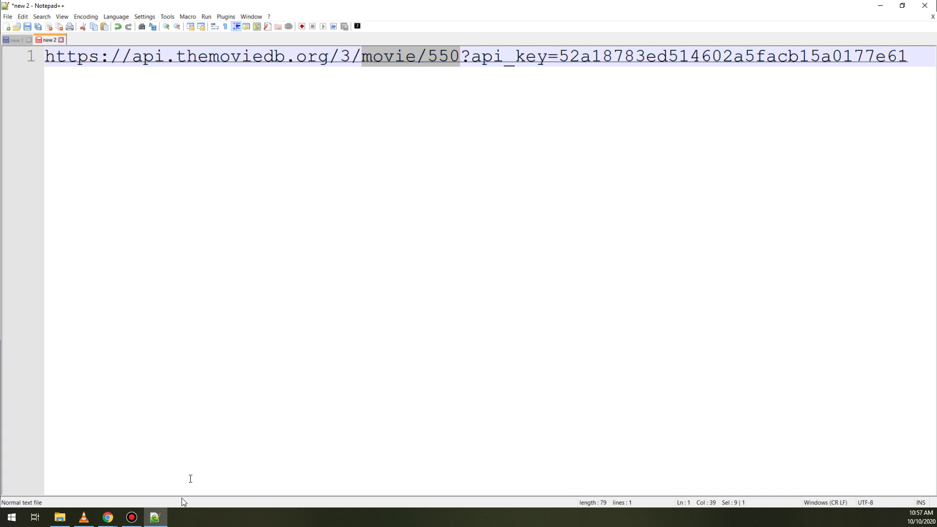
click(108, 517)
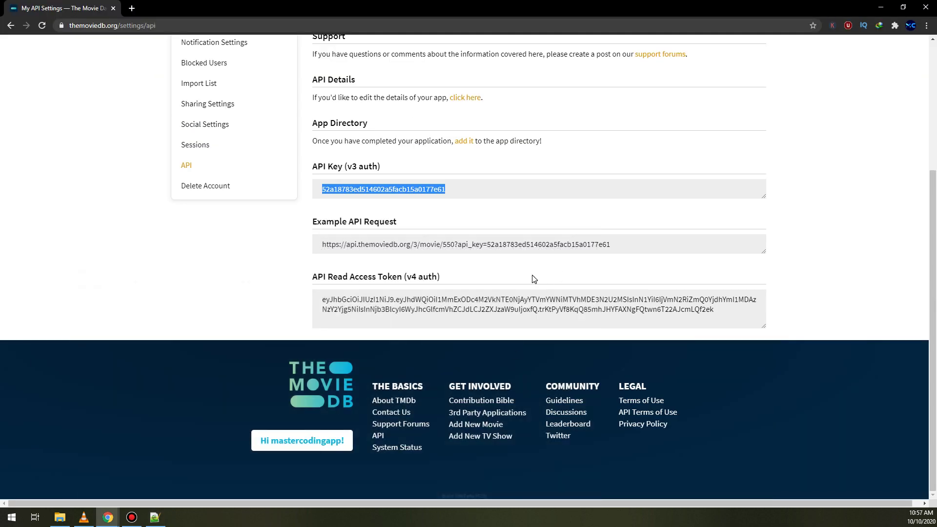
scroll(533, 279, up, 3)
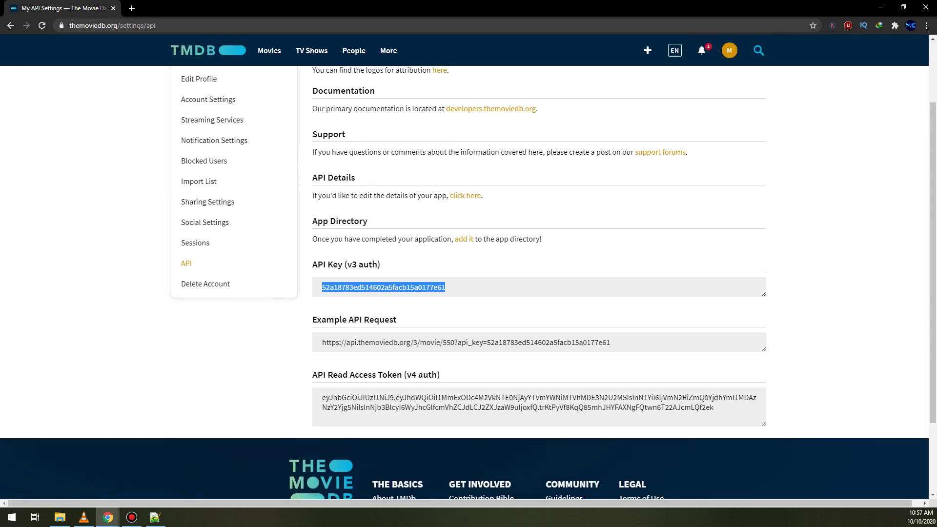
scroll(573, 340, up, 2)
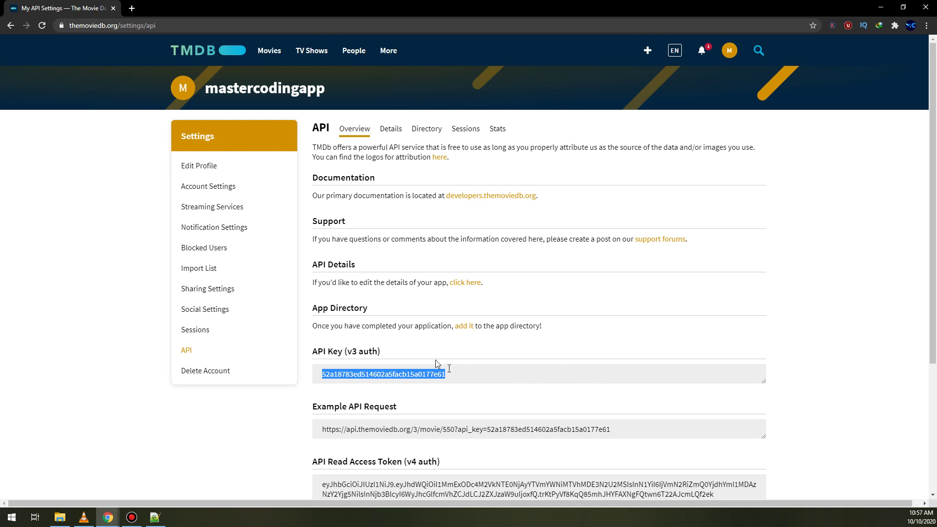
Step: View the app's API details form via 'click here', then return to the API overview
click(474, 283)
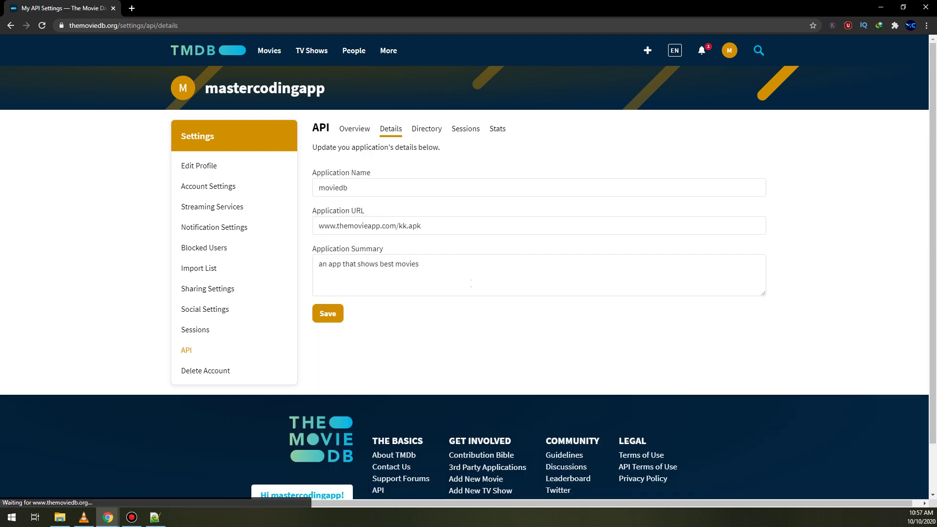
key(alt+Left)
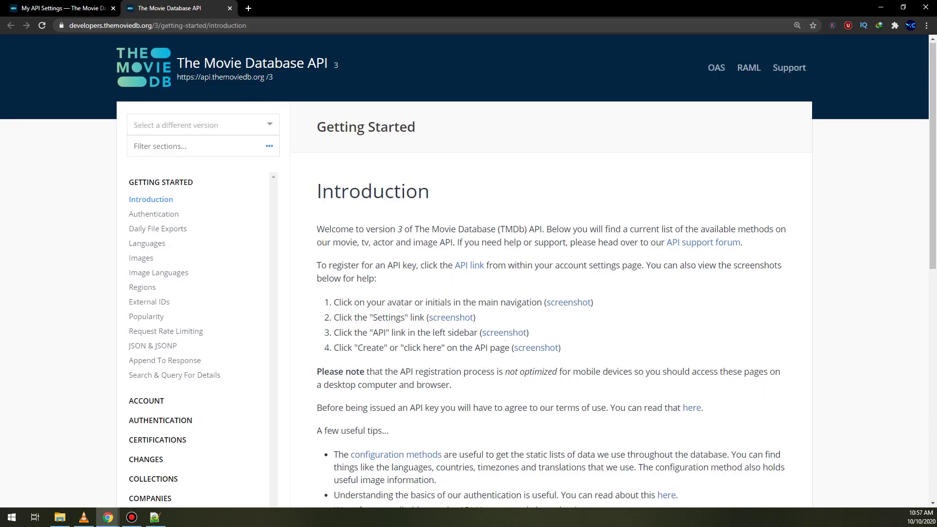
scroll(468, 271, down, 1)
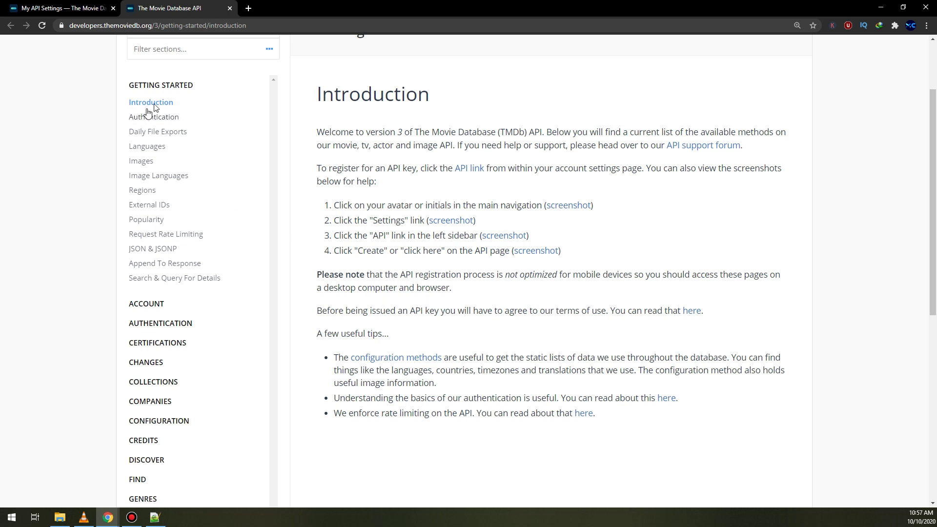
scroll(512, 231, down, 1)
scroll(517, 233, down, 2)
scroll(453, 194, up, 2)
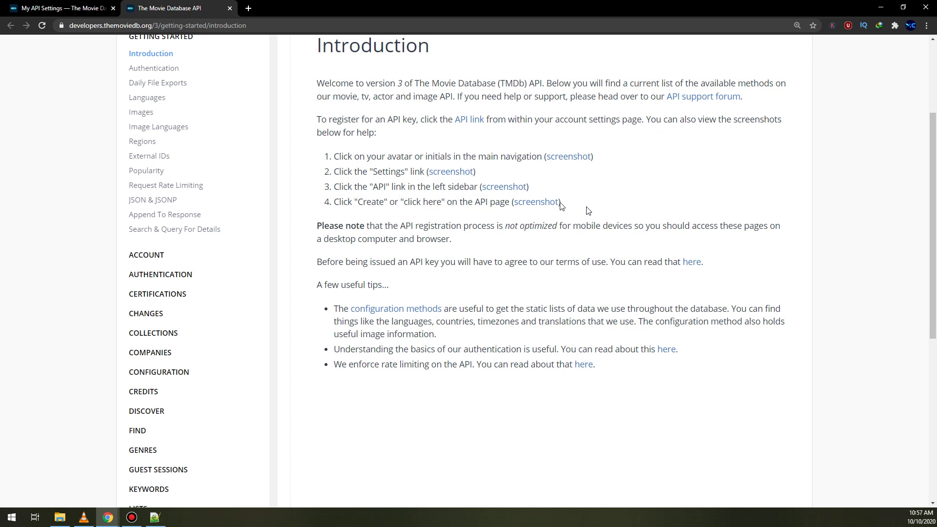
Step: Compare with the movie/550 URL in the notes, then read the Authentication and Daily File Exports guides
click(154, 518)
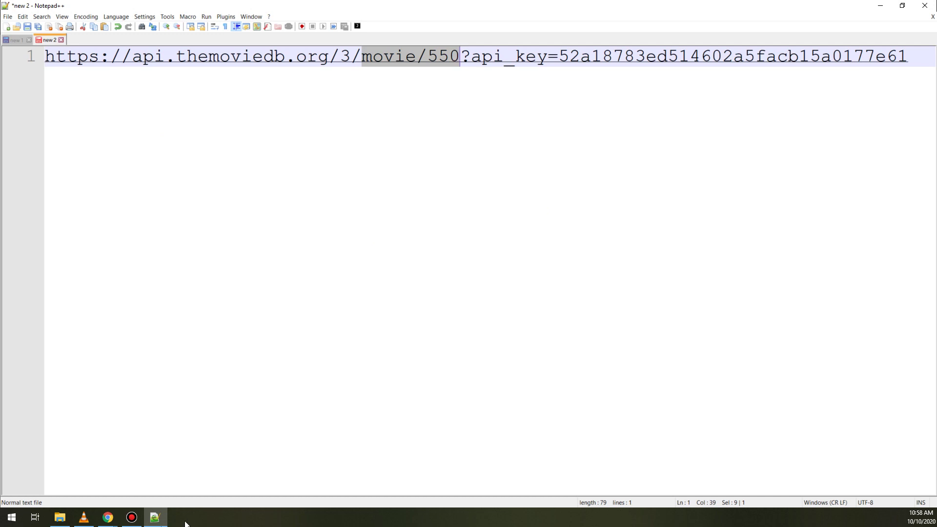
click(107, 518)
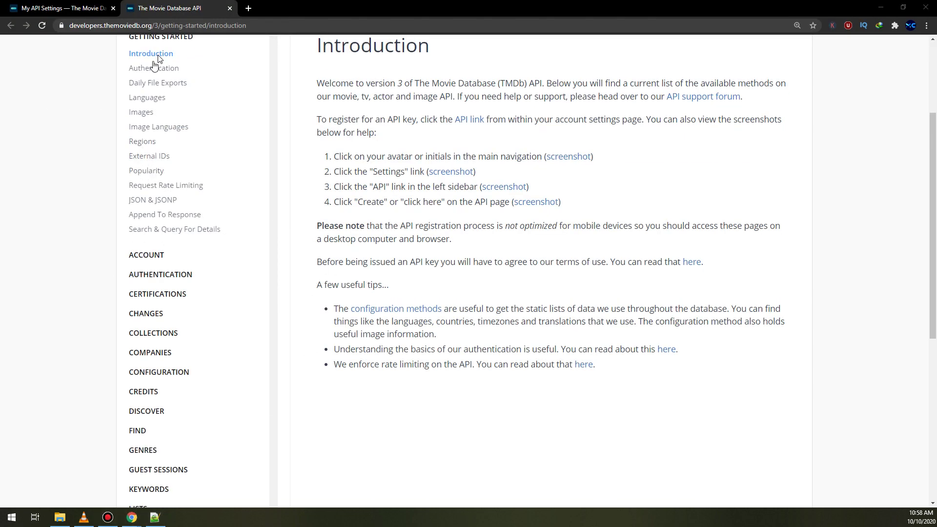
click(152, 67)
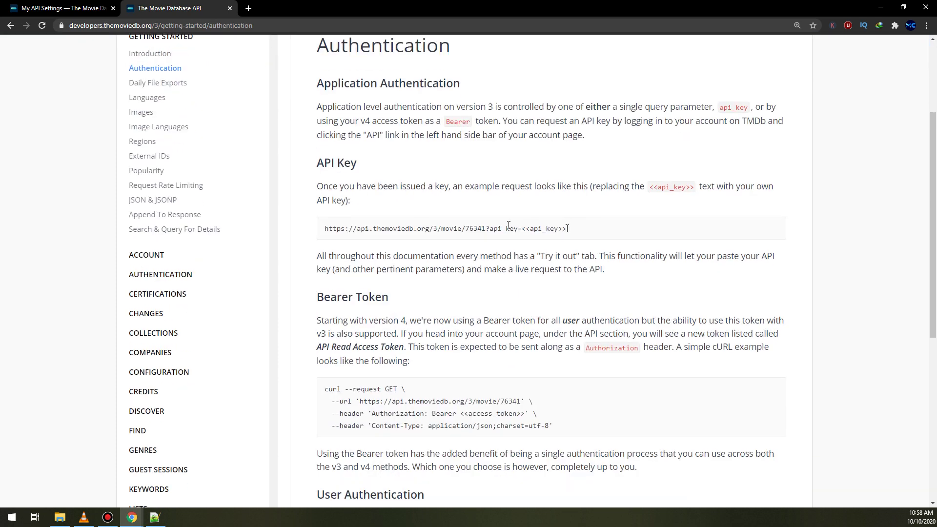
scroll(448, 396, down, 5)
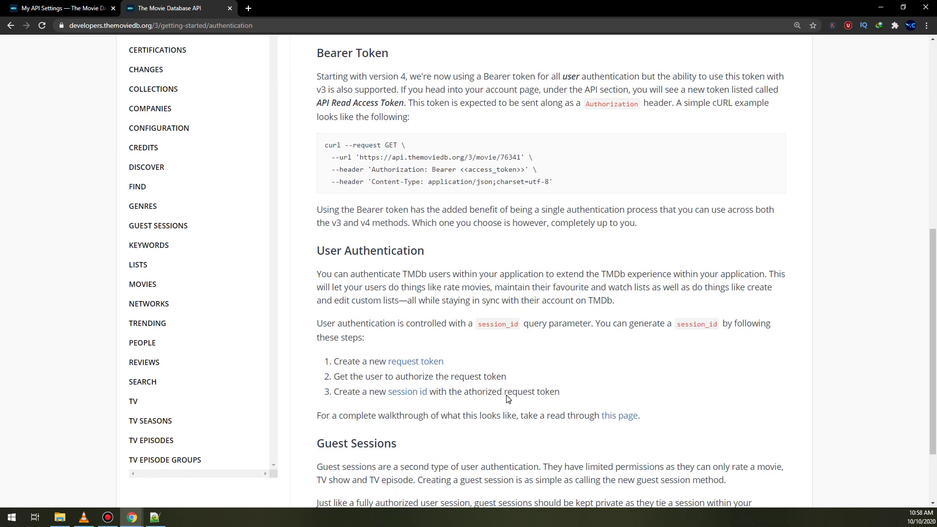
scroll(439, 355, up, 5)
scroll(324, 279, up, 3)
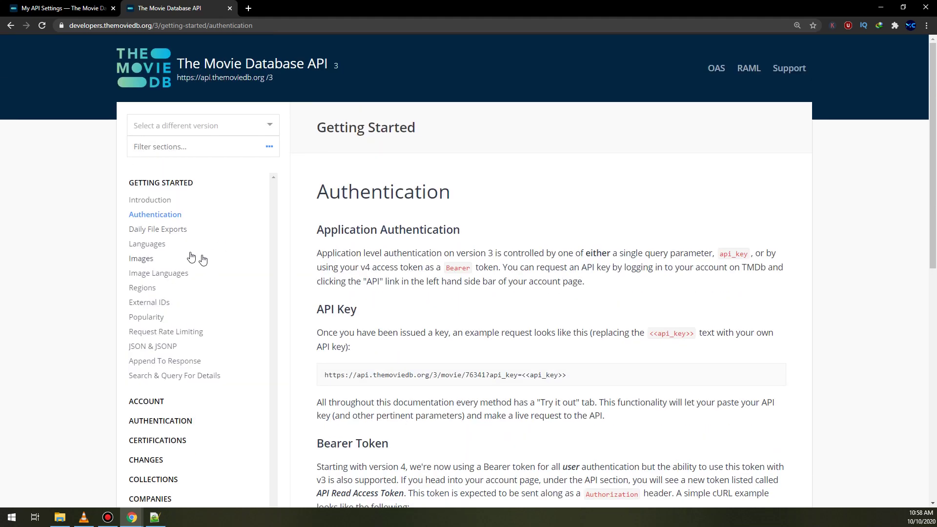
click(157, 229)
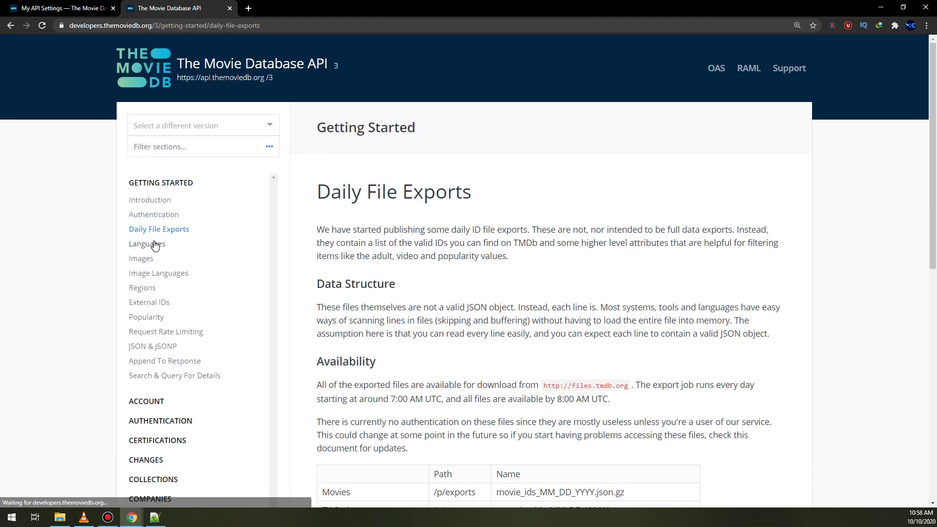
scroll(190, 264, down, 3)
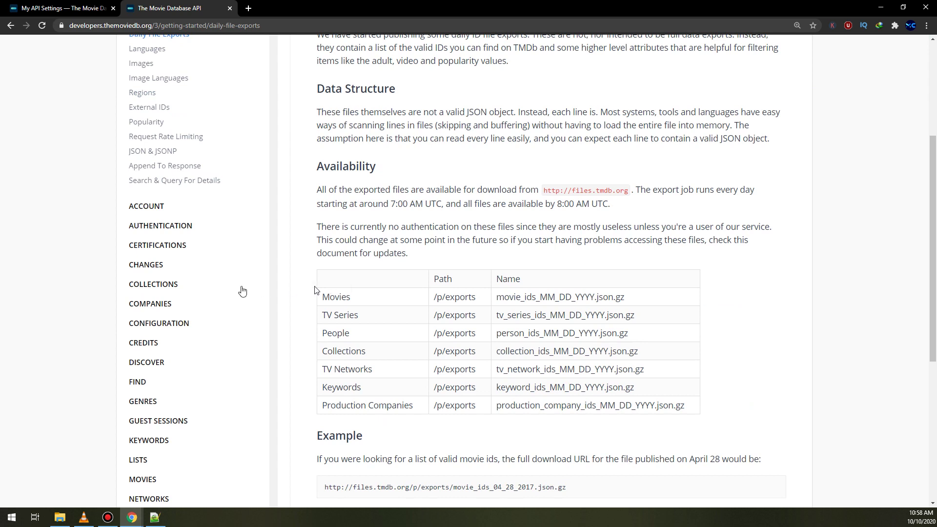
scroll(235, 289, up, 2)
scroll(330, 291, down, 2)
scroll(541, 446, down, 3)
scroll(535, 440, up, 1)
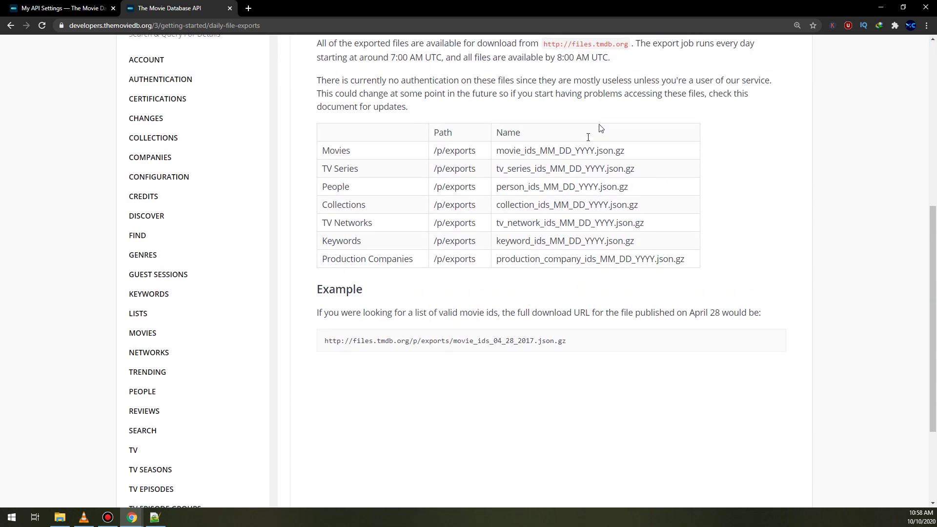
scroll(550, 269, up, 3)
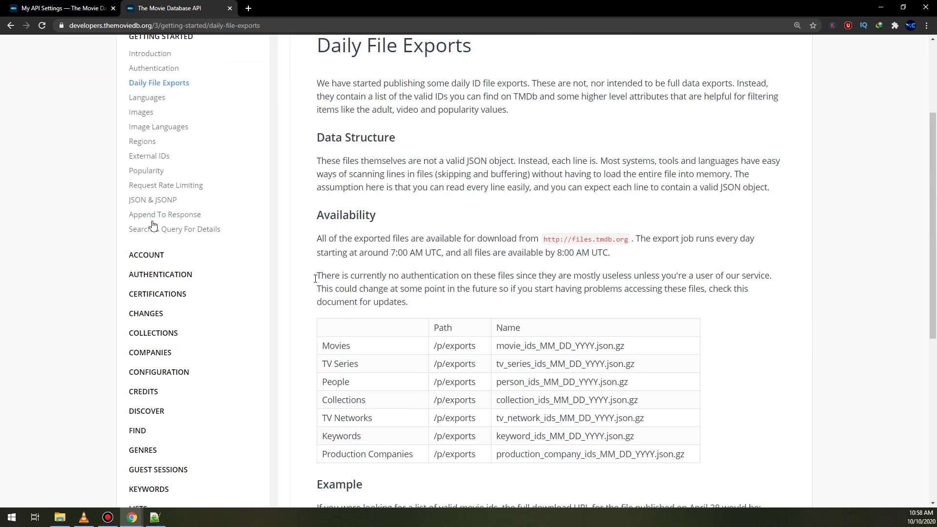
Step: Browse the Languages, Images, Image Languages and Regions guides, picking out the example image file name
click(141, 97)
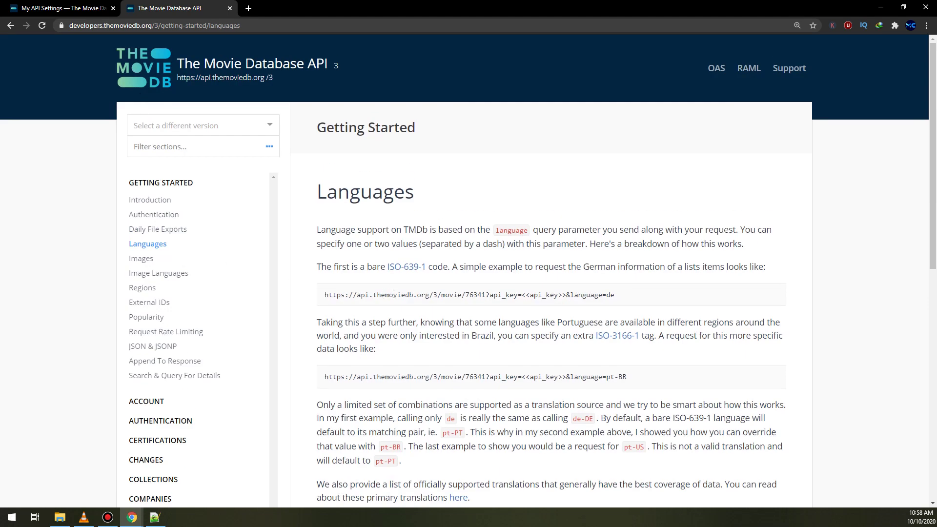
click(140, 258)
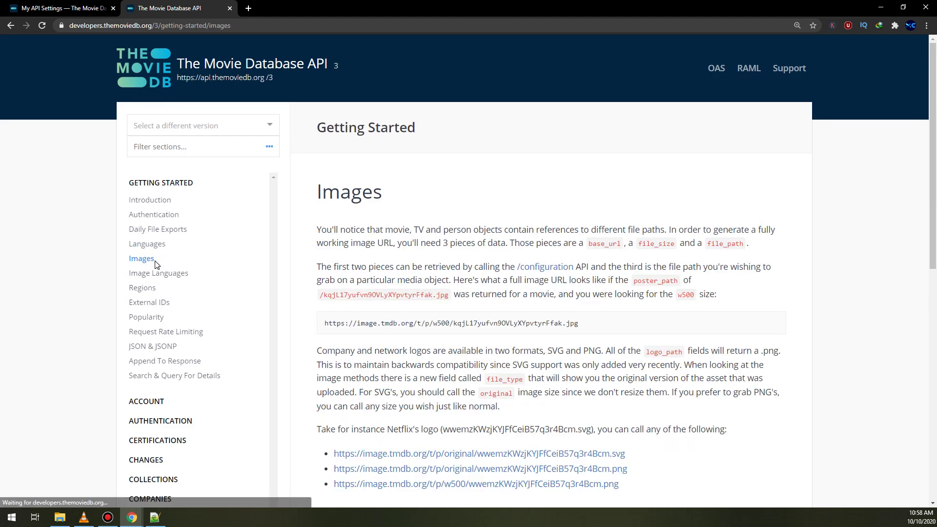
scroll(537, 295, down, 2)
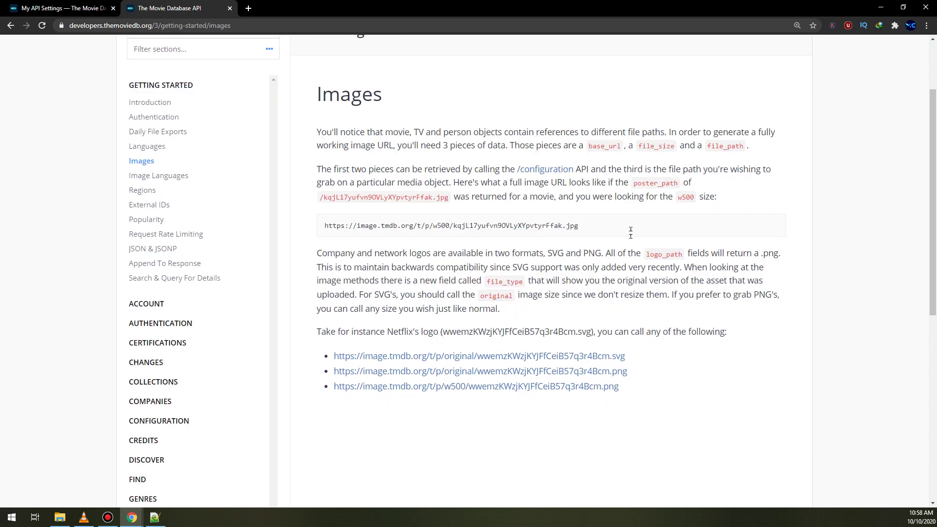
drag(588, 229, 505, 227)
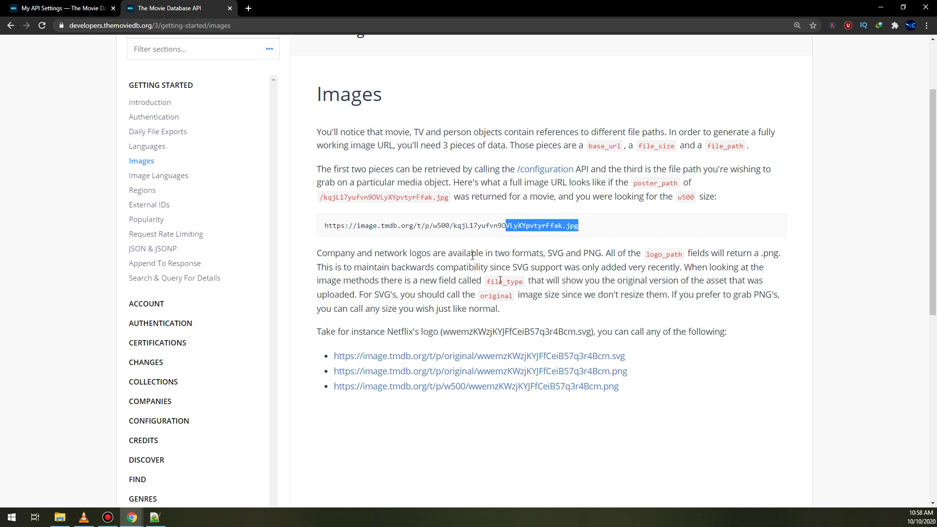
click(149, 177)
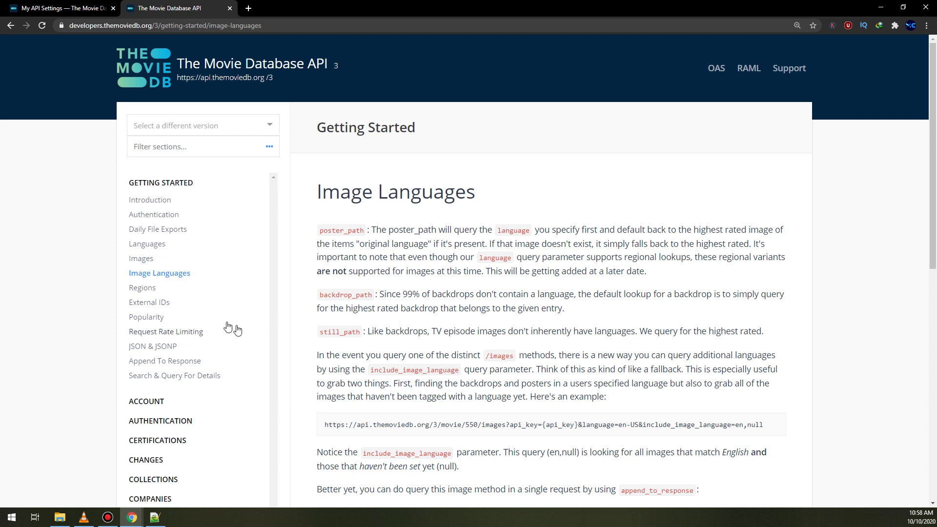
click(152, 292)
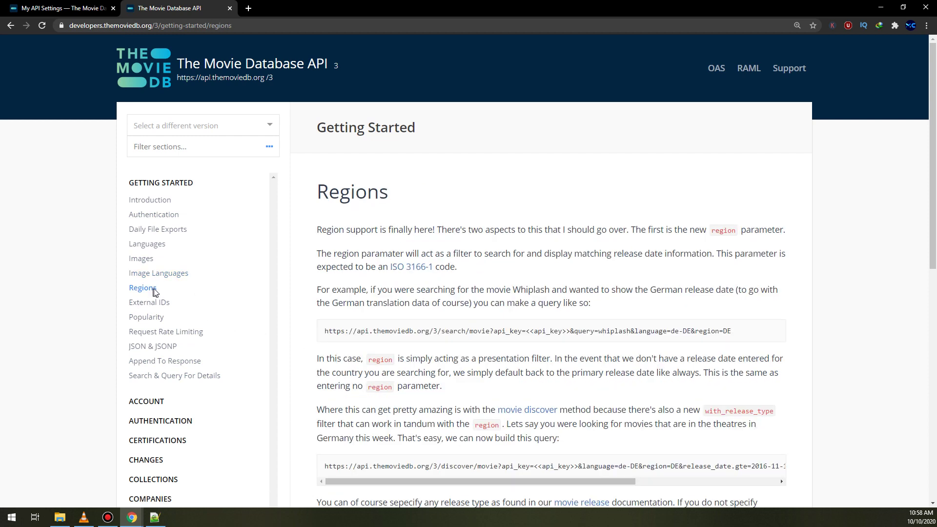
scroll(152, 291, down, 2)
Step: Browse External IDs, Popularity, JSON & JSONP and Append To Response, ending on Search & Query For Details
click(141, 207)
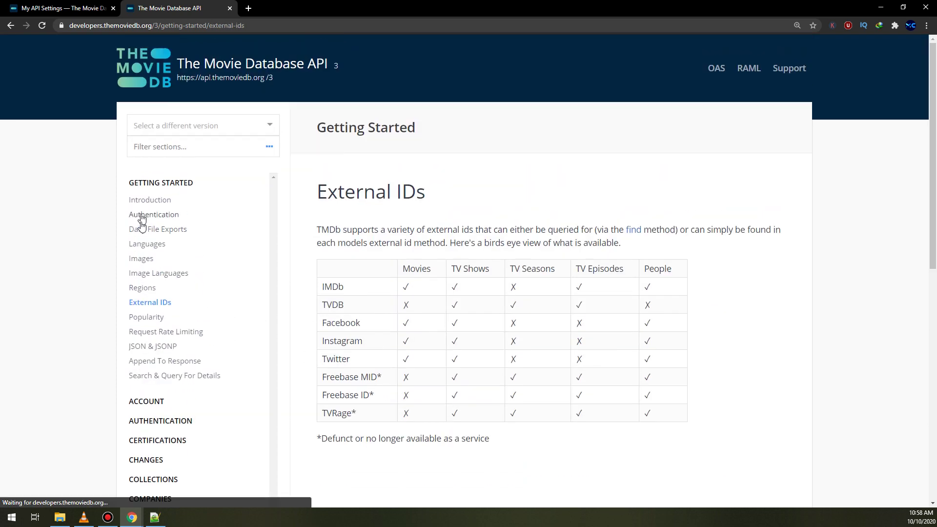
click(144, 321)
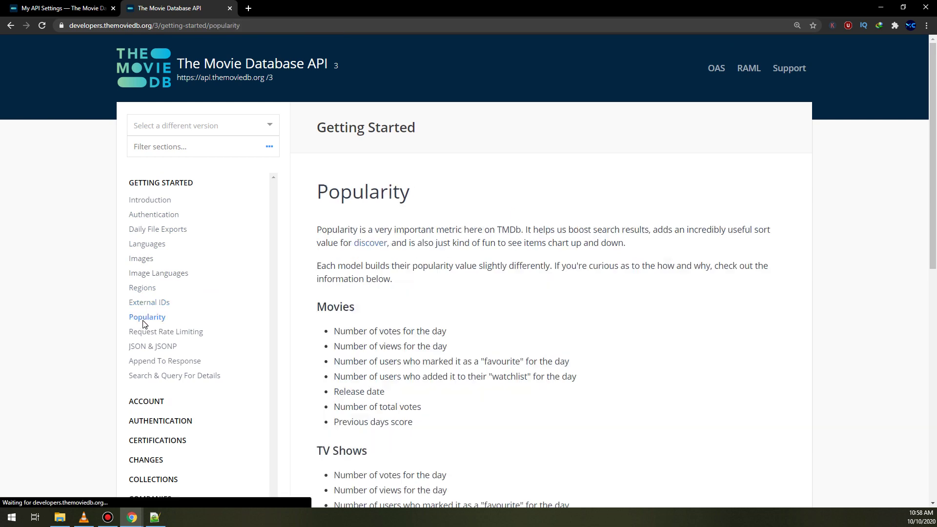
click(150, 345)
scroll(169, 344, down, 2)
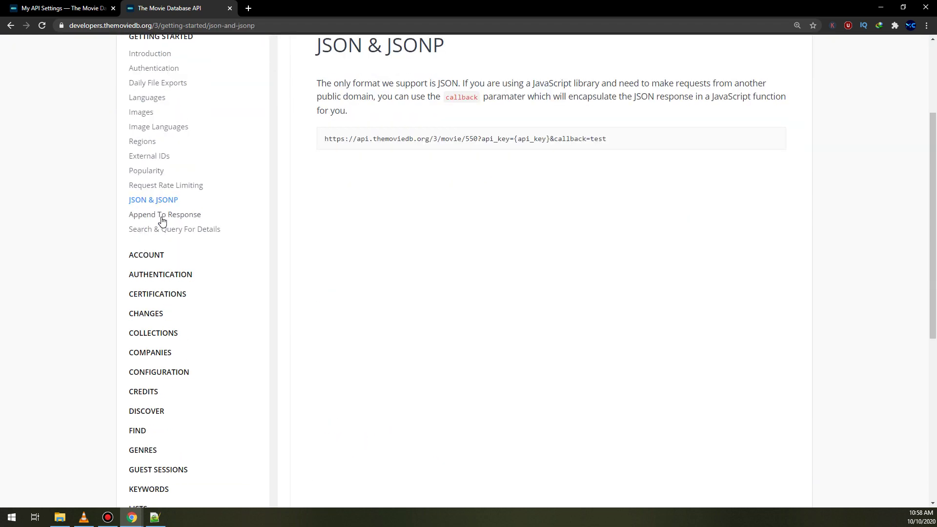
click(162, 222)
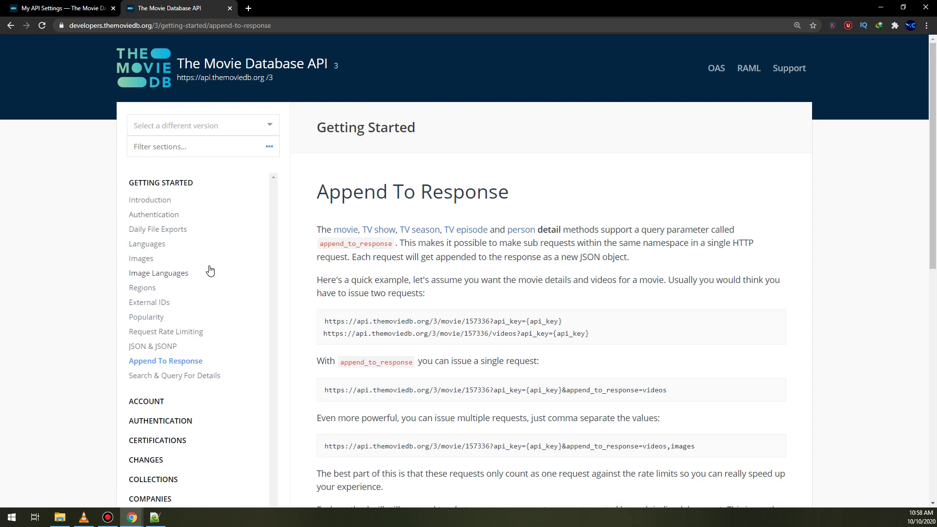
scroll(281, 341, down, 2)
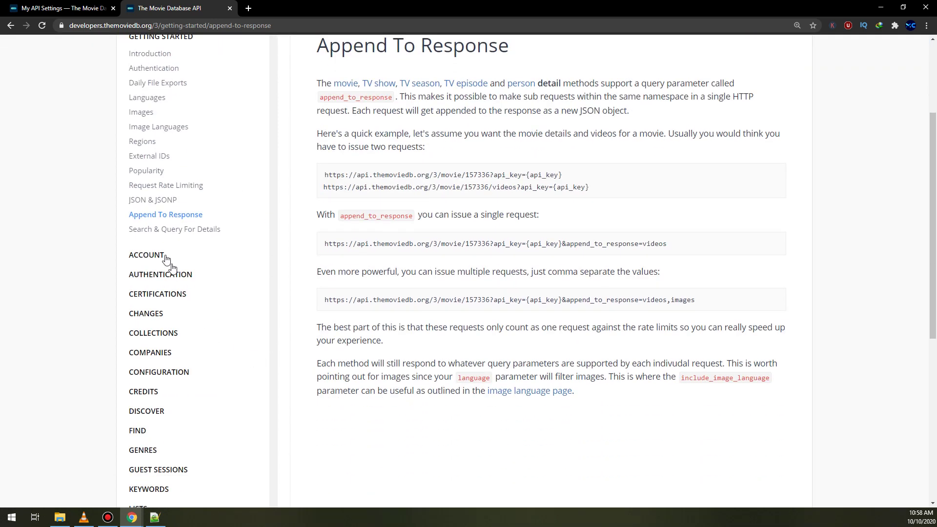
click(166, 235)
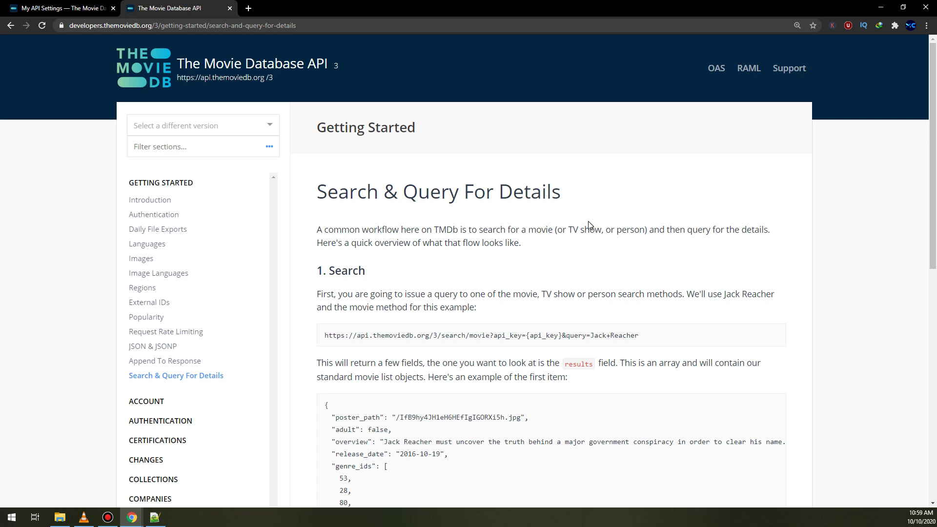
drag(929, 122, 929, 205)
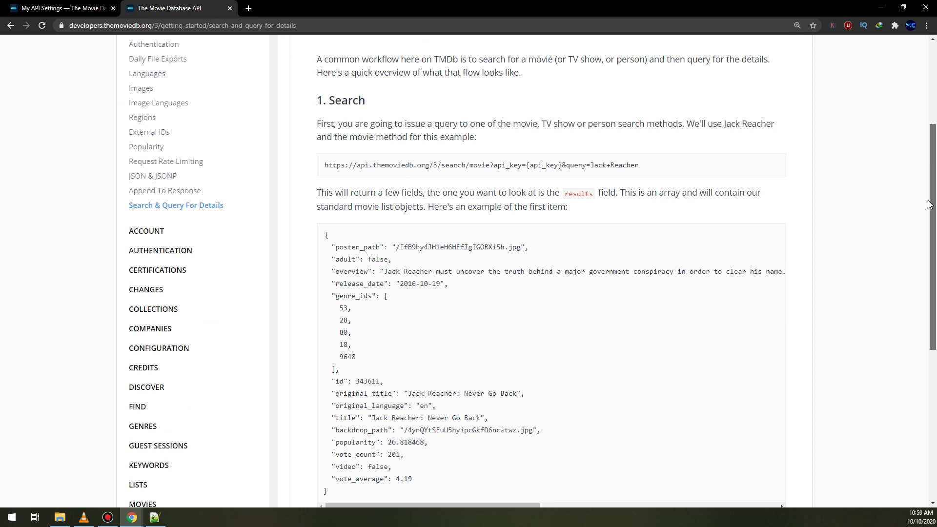
scroll(907, 203, down, 2)
scroll(907, 314, down, 2)
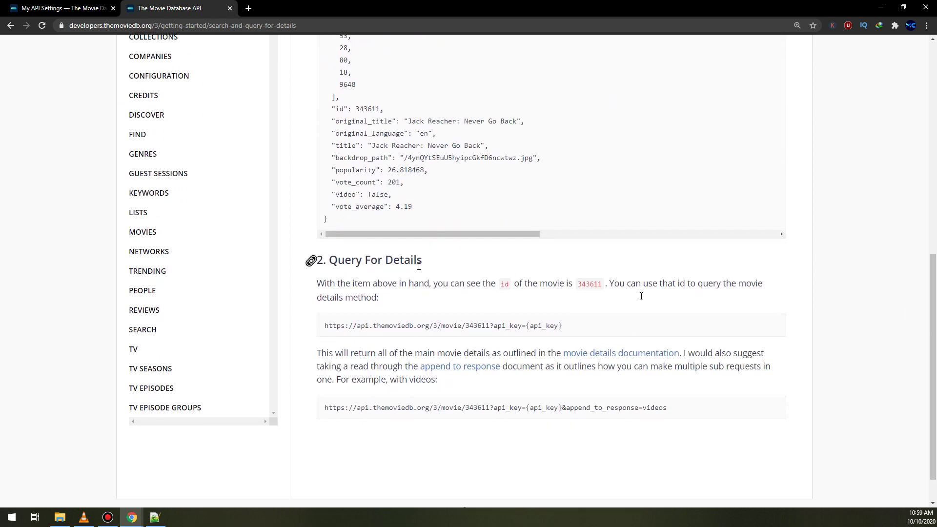
drag(935, 338, 935, 214)
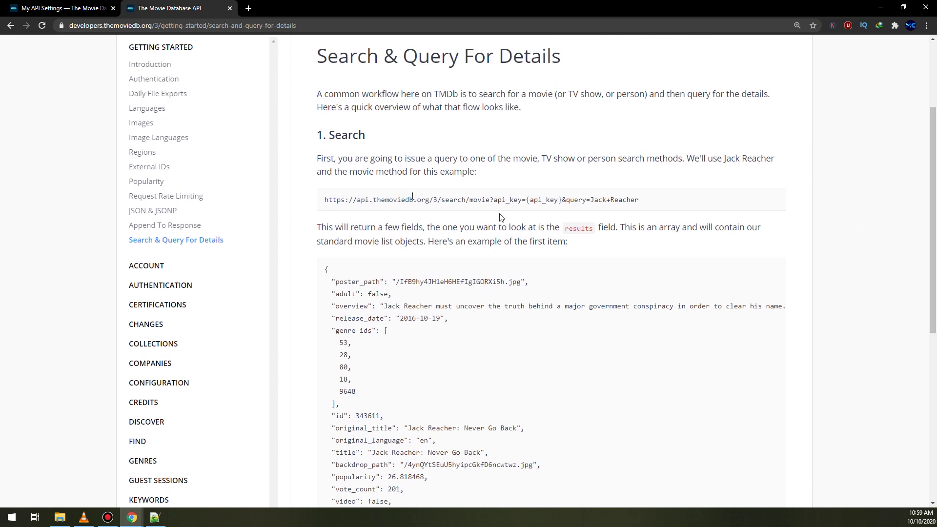
Step: Enlarge the docs text and select the search/movie example URL with its Jack+Reacher query
drag(321, 198, 600, 204)
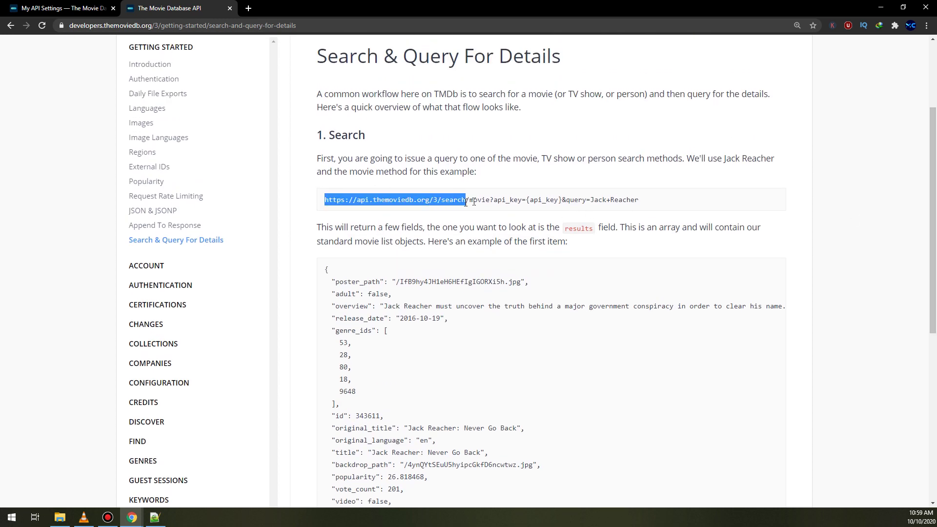
key(ctrl+plus)
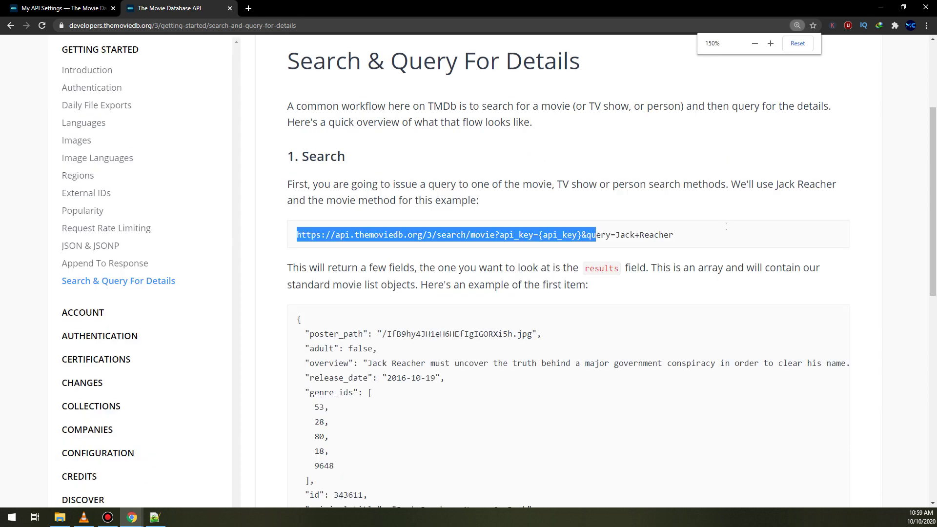
click(642, 241)
mouse_move(676, 235)
mouse_down()
mouse_move(623, 235)
mouse_move(685, 233)
mouse_up()
click(622, 236)
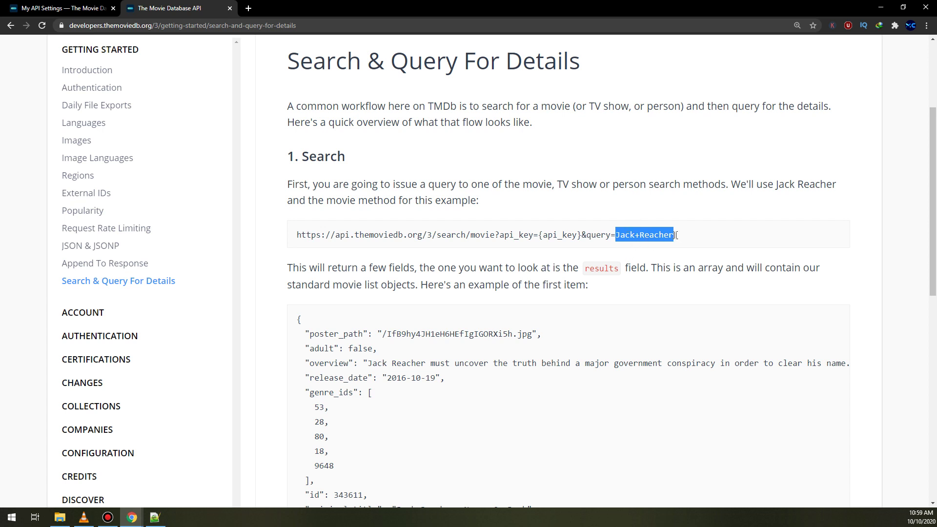
drag(674, 235, 297, 234)
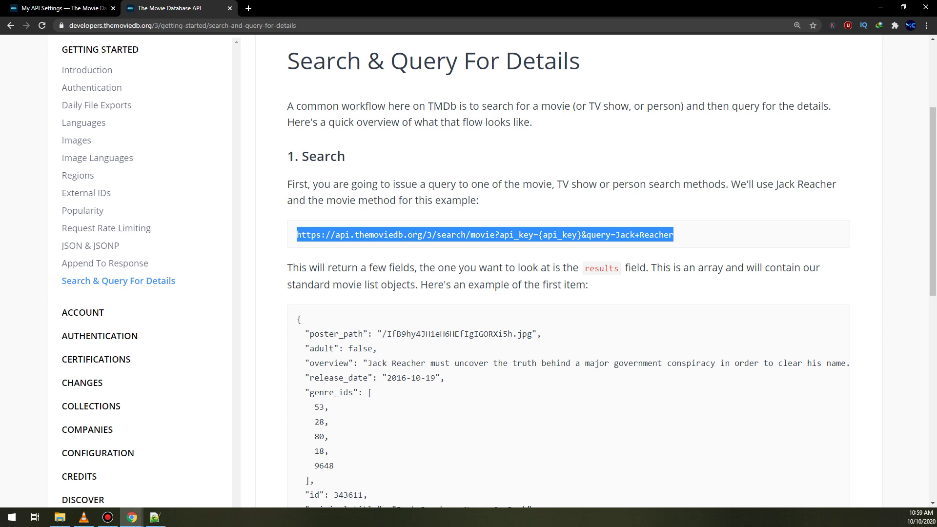
scroll(434, 276, down, 3)
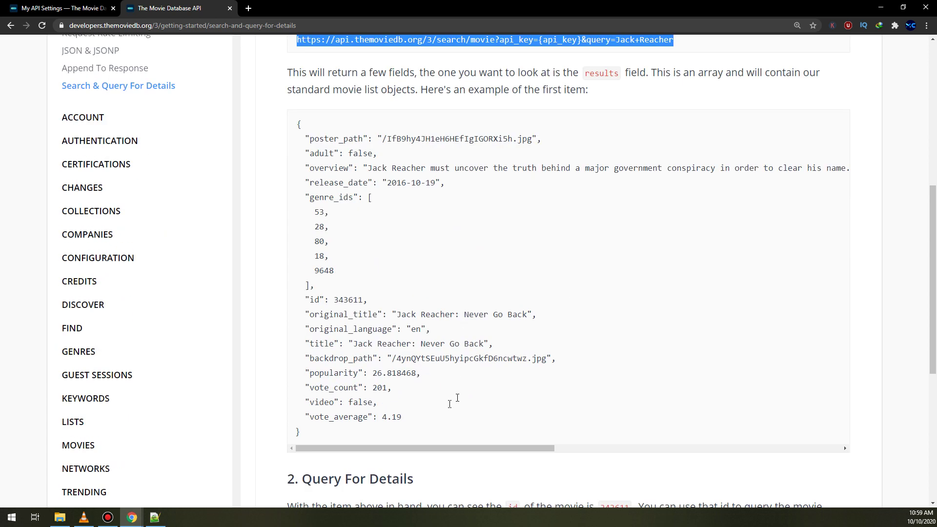
Step: Look over the example JSON result and copy the search request URL
drag(346, 435, 278, 128)
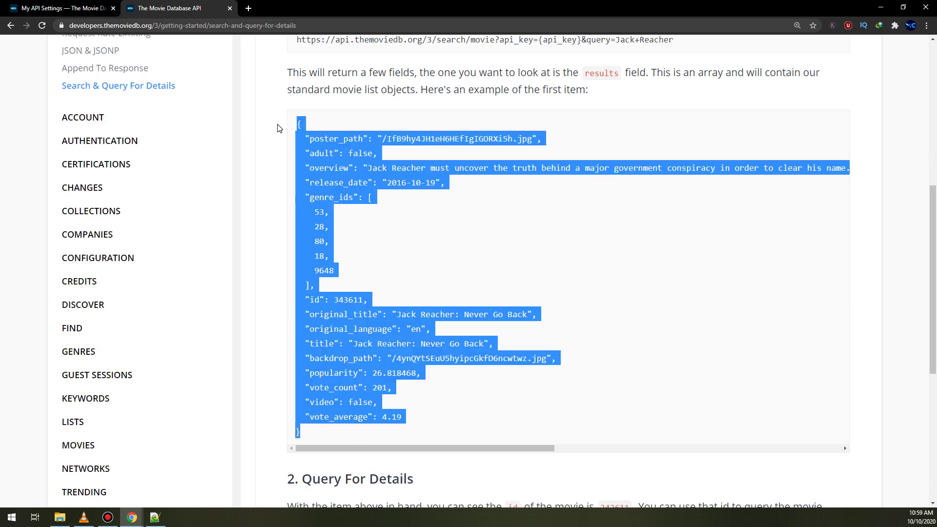
scroll(662, 234, up, 1)
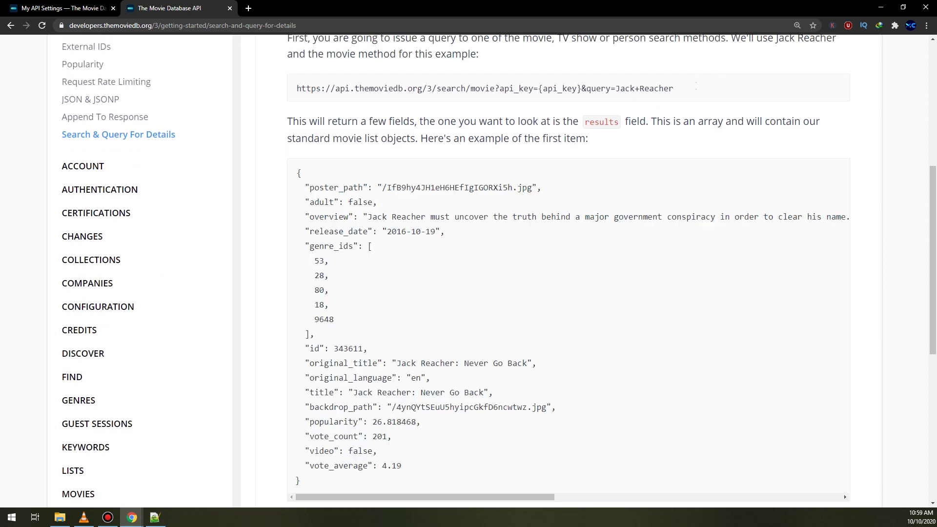
drag(696, 88, 297, 88)
right_click(306, 87)
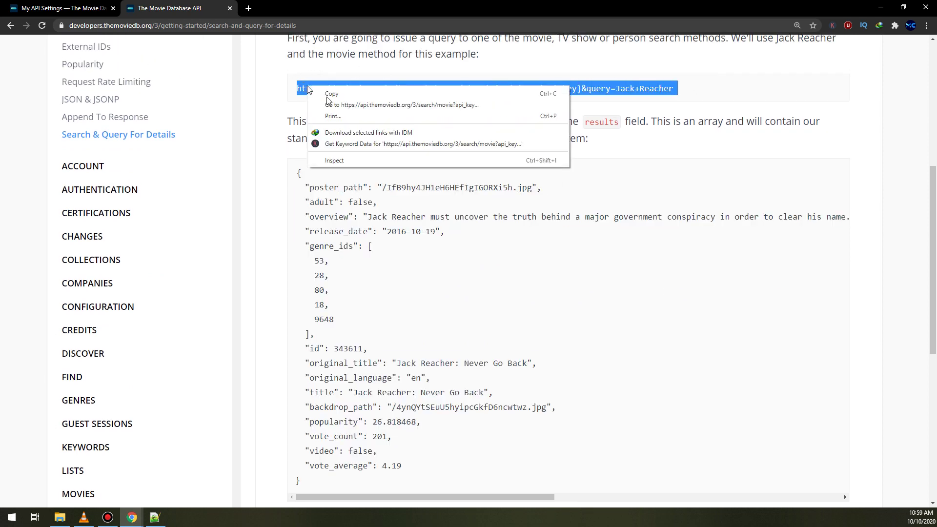
click(342, 99)
Step: Paste the search/movie URL on line 3, with a blank line after the movie/550 URL
key(alt+Tab)
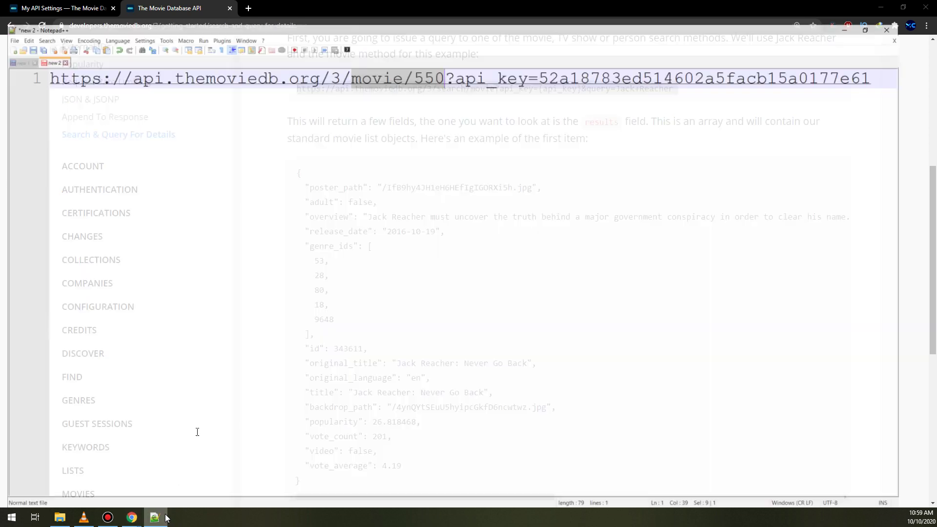
key(End)
key(Return)
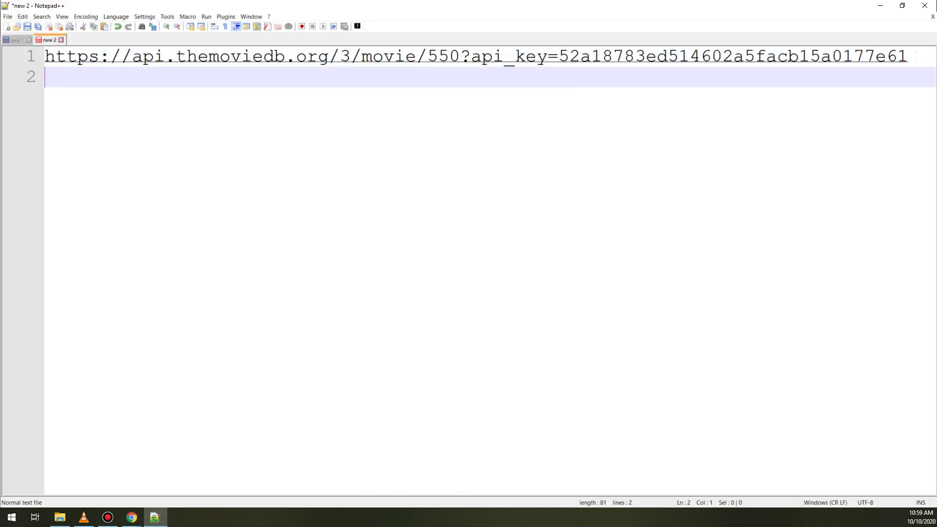
key(Return)
key(ctrl+v)
key(Return)
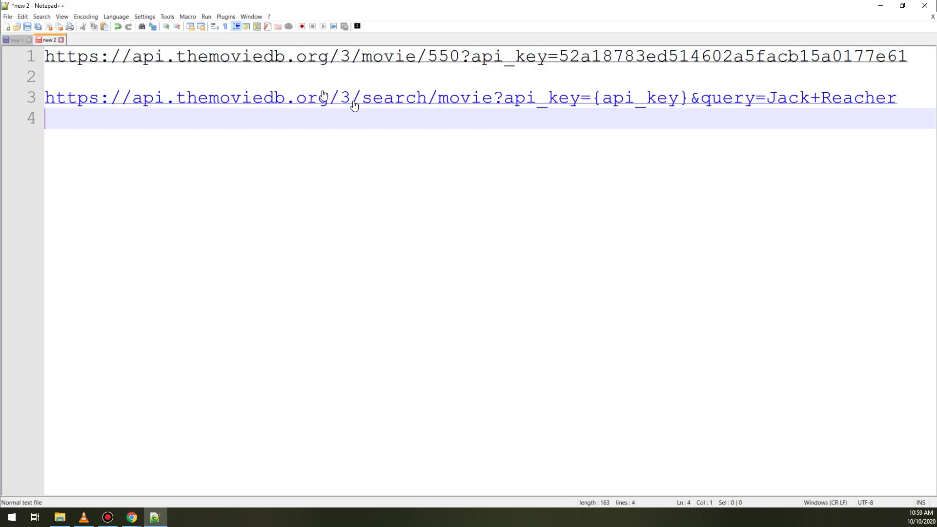
Step: Review the pasted URL's base address, api_key={api_key} parameter and Jack+Reacher query
drag(362, 98, 42, 102)
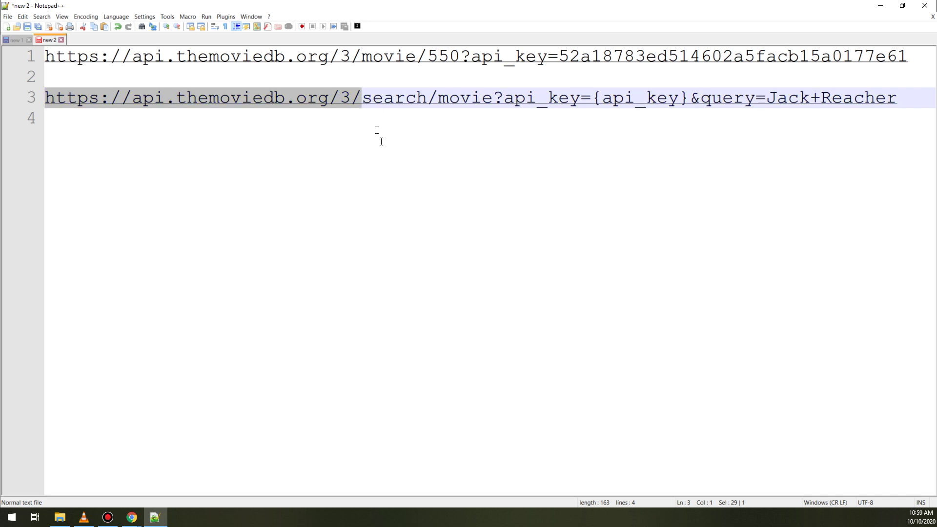
click(376, 125)
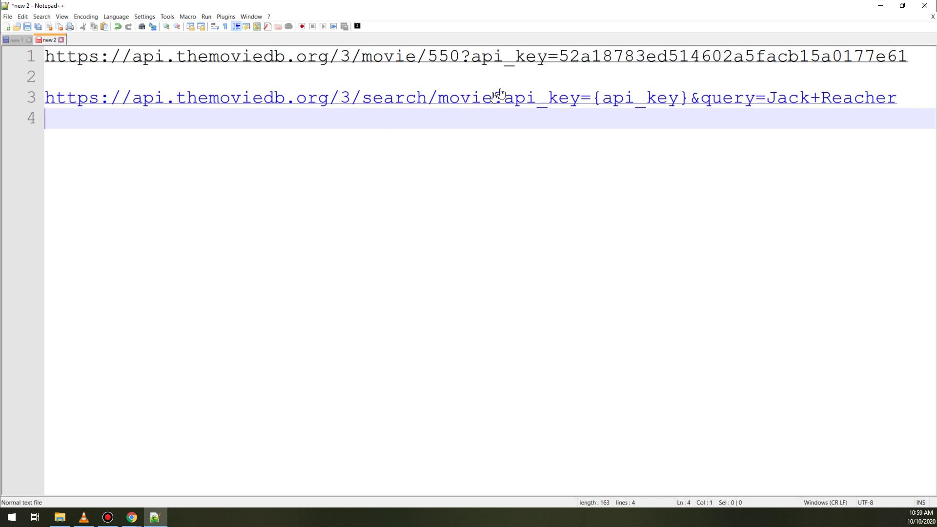
drag(689, 100, 501, 105)
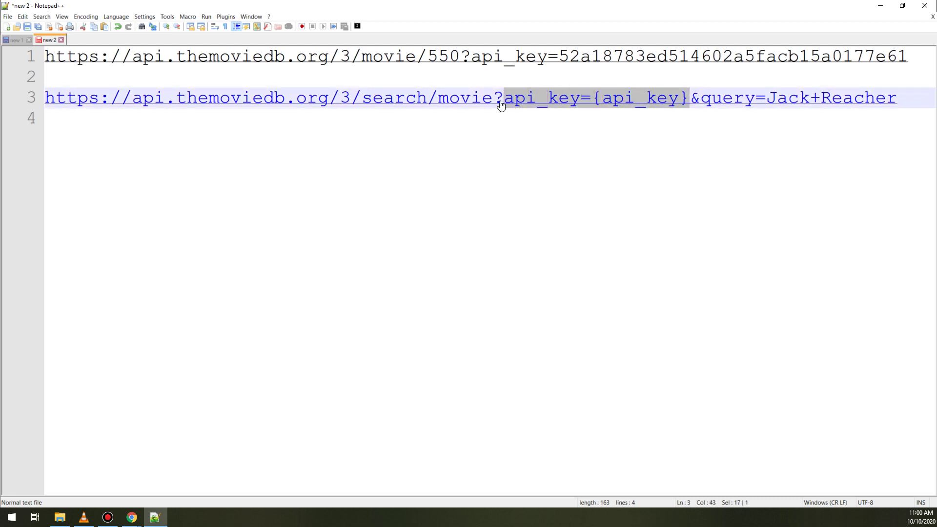
drag(901, 99, 766, 99)
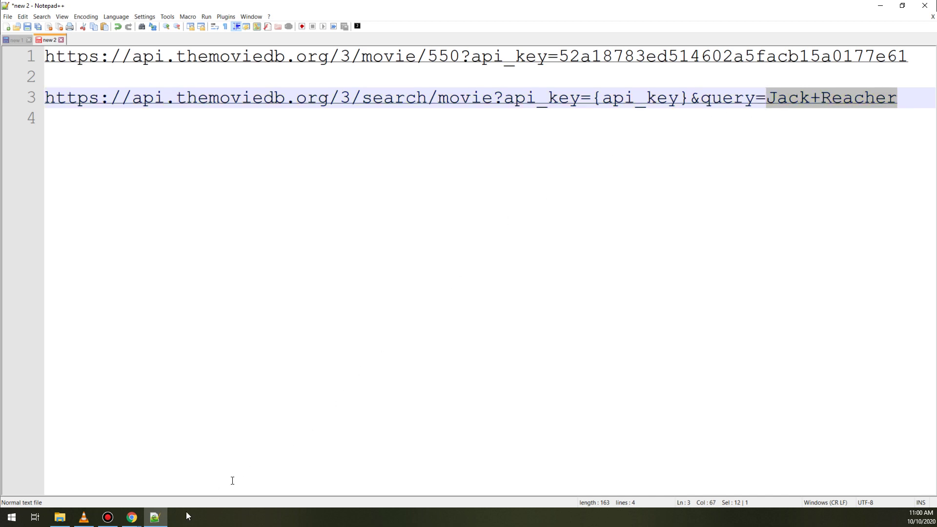
click(131, 517)
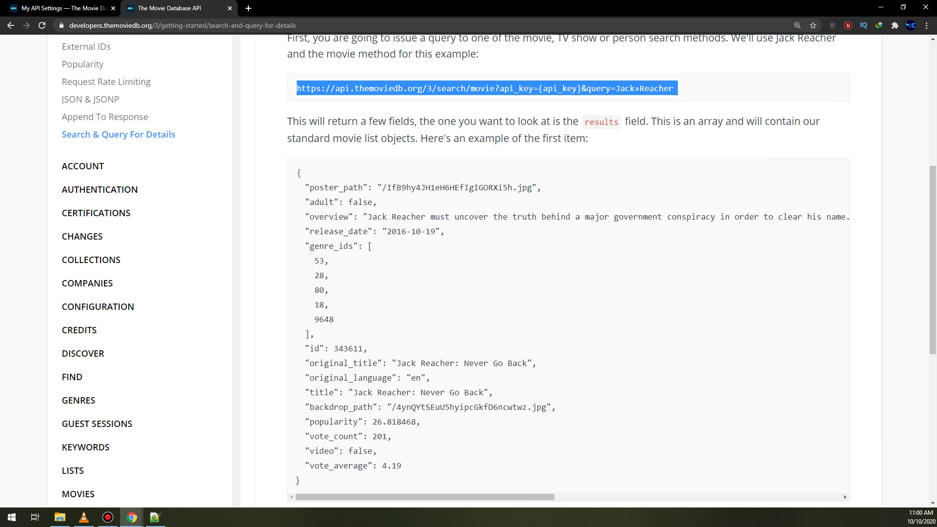
scroll(513, 315, up, 1)
scroll(505, 312, up, 1)
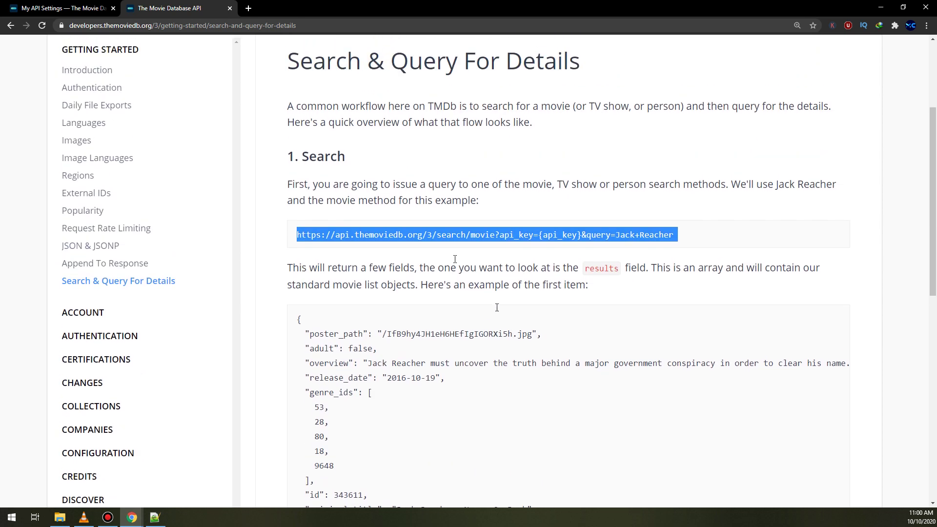
Step: Scroll to section 2 and select the 'Query For Details' heading to copy
click(297, 174)
double_click(323, 156)
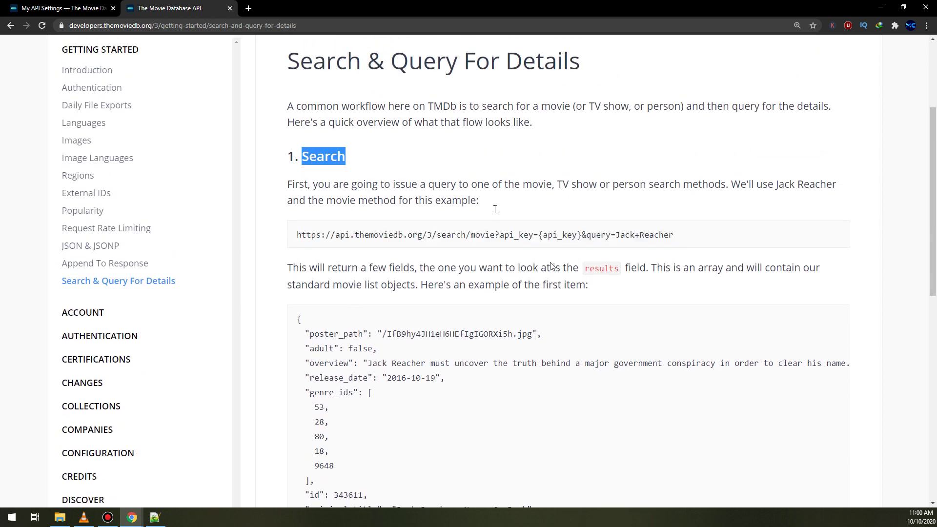
scroll(542, 334, down, 3)
scroll(541, 333, down, 4)
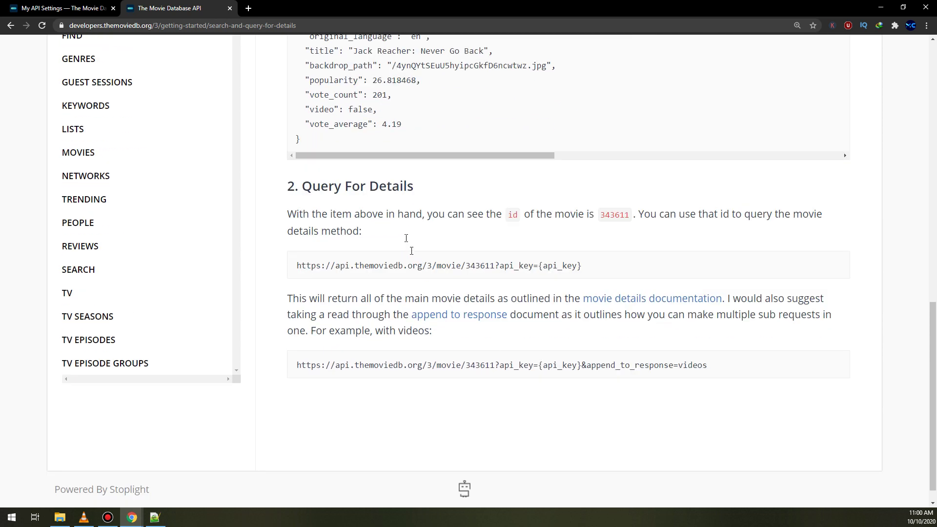
drag(357, 186, 523, 226)
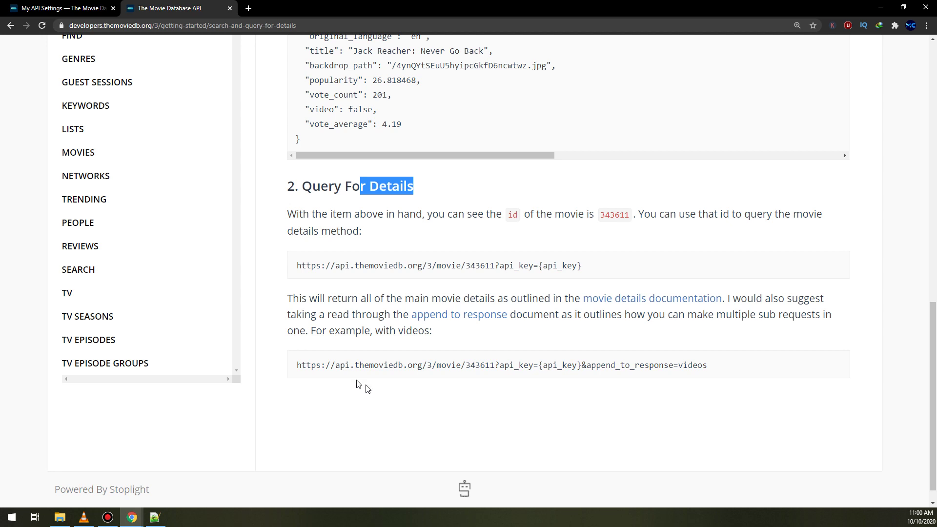
drag(424, 188, 280, 187)
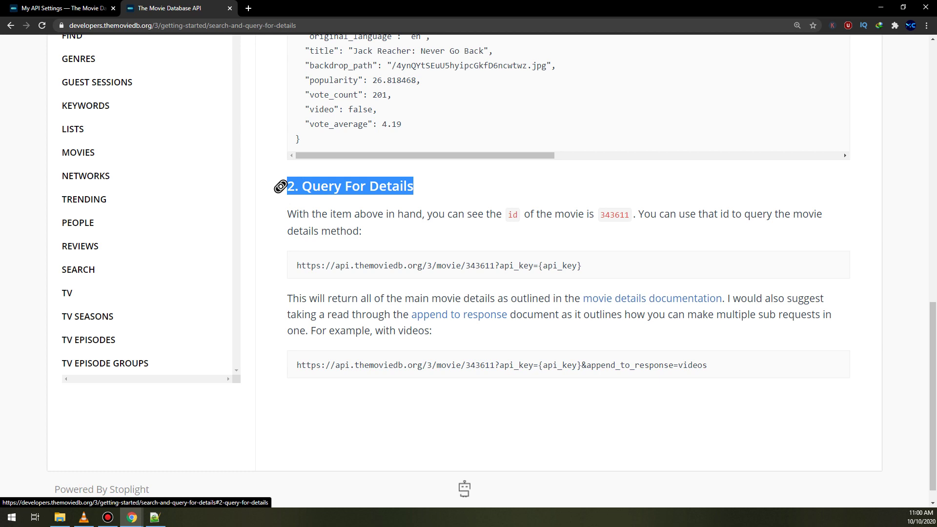
click(154, 518)
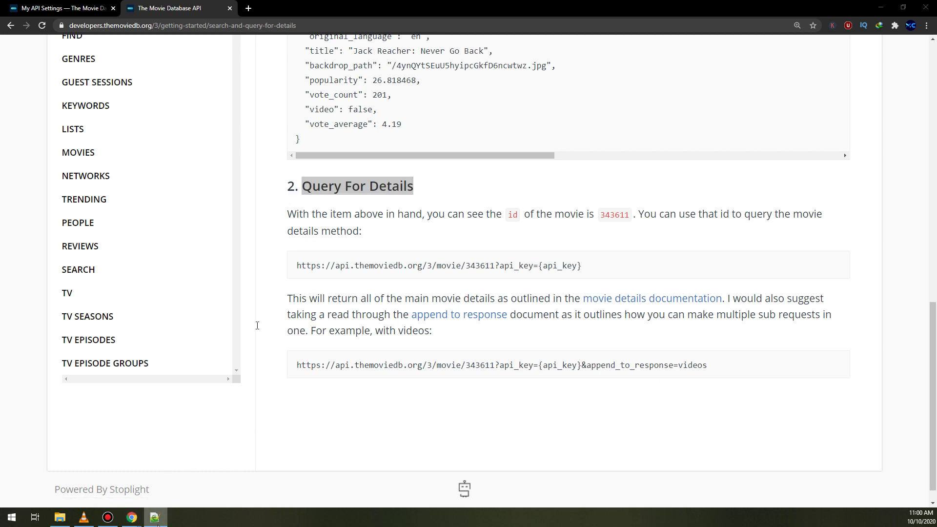
Step: Paste the Query For Details heading on line 6 and the movie/343611 details URL on line 7
click(210, 192)
key(Return)
key(Return)
key(ctrl+v)
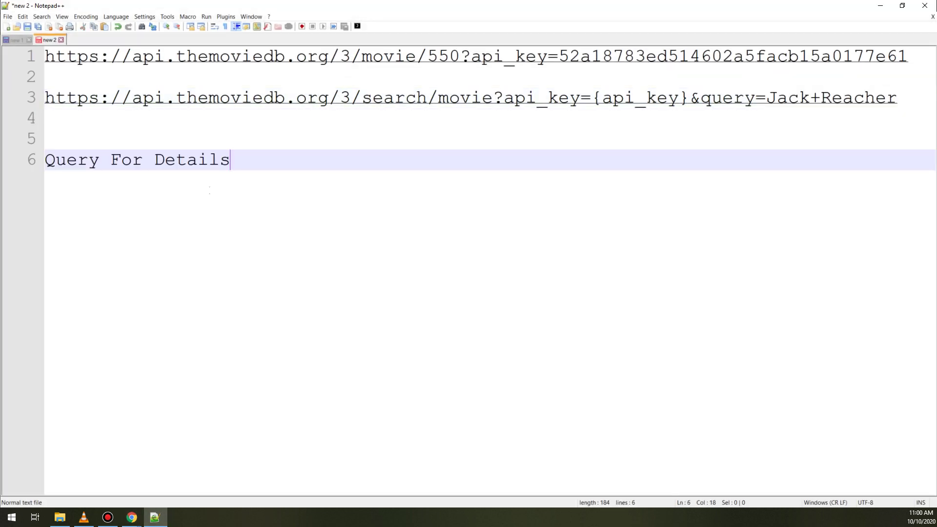
mouse_move(131, 517)
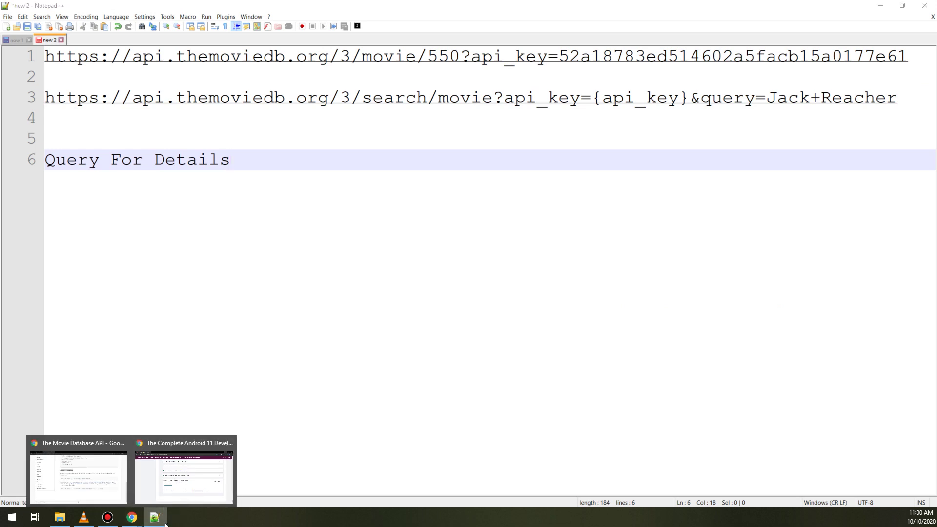
click(77, 473)
drag(582, 266, 295, 268)
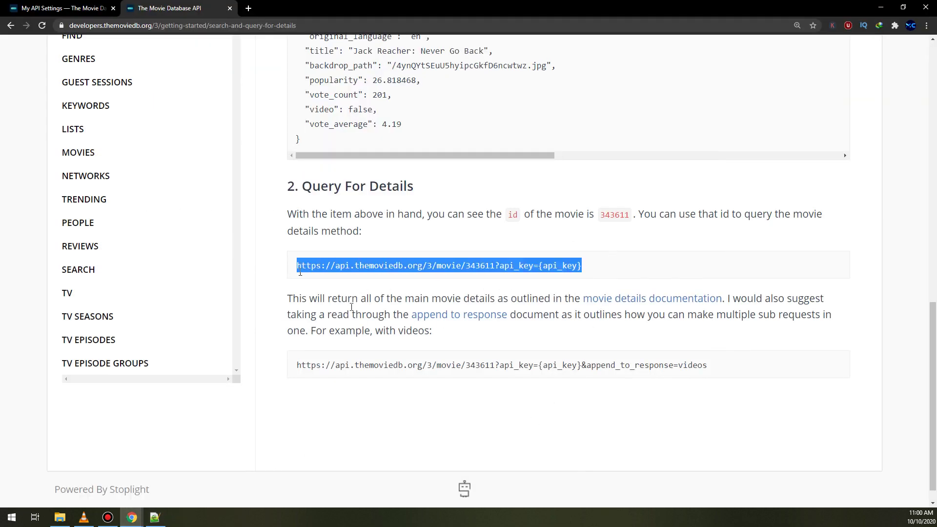
click(155, 517)
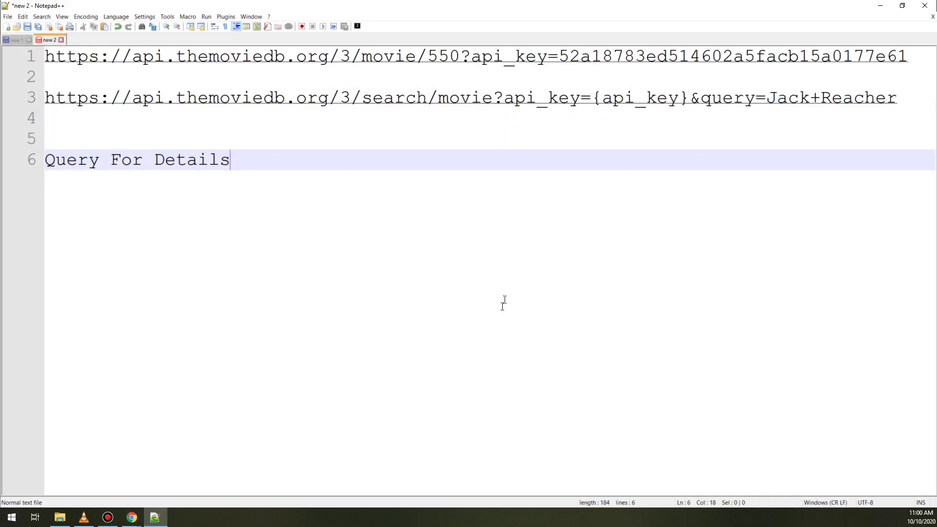
key(Return)
key(ctrl+v)
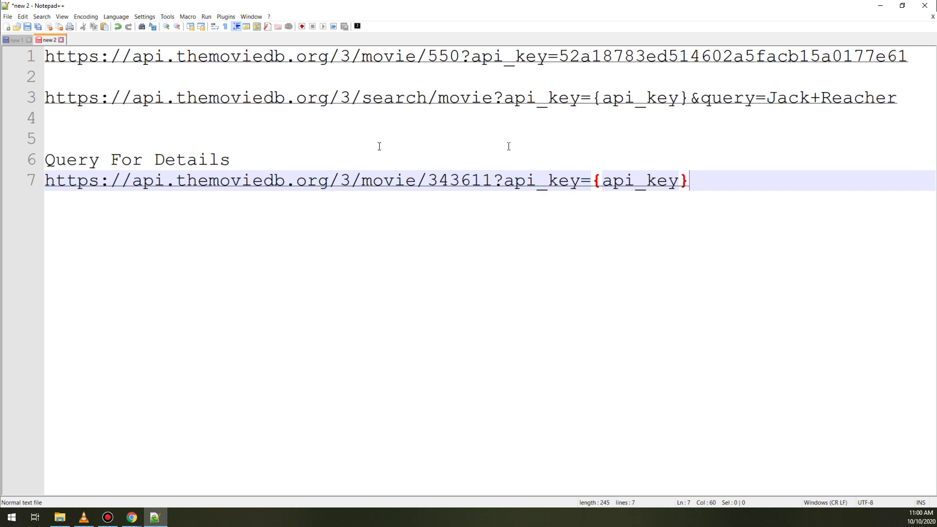
Step: Compare the movie/550, search/movie and movie/343611 URLs on lines 1, 3 and 7
drag(919, 57, 66, 56)
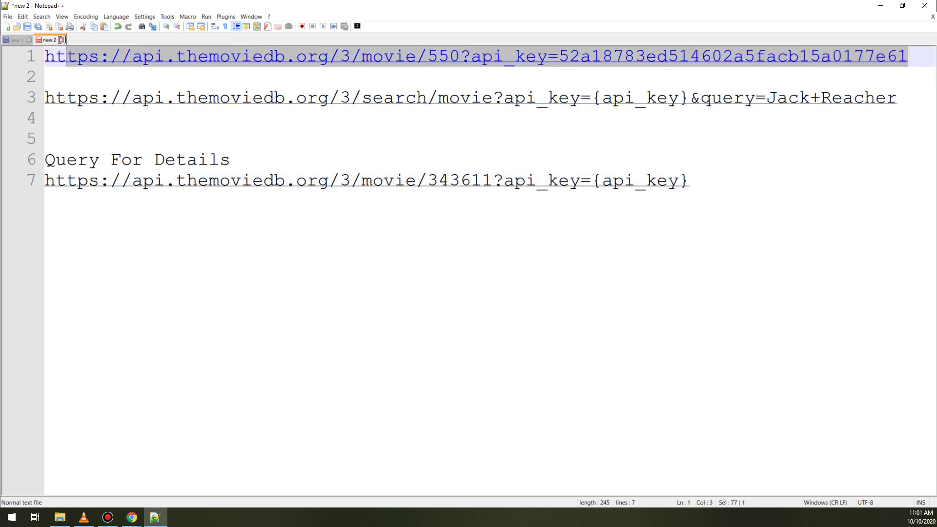
click(447, 131)
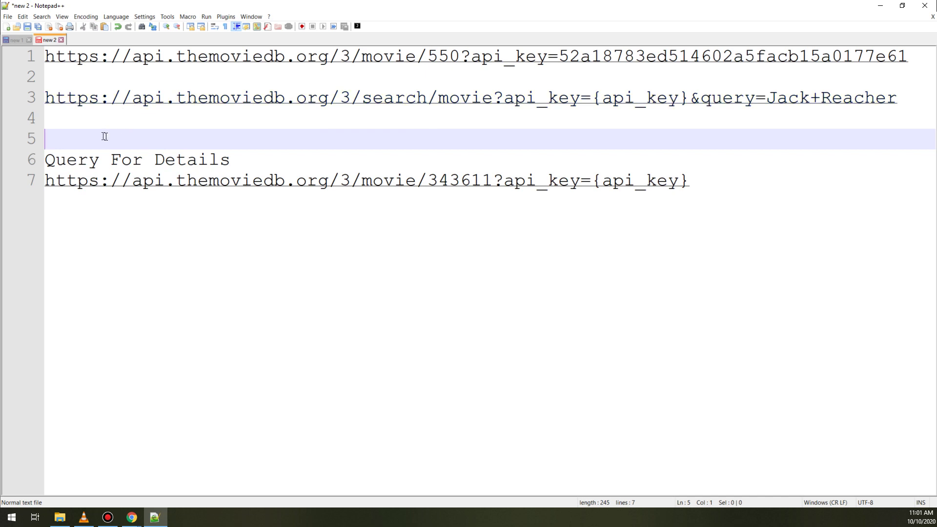
drag(926, 100, 44, 98)
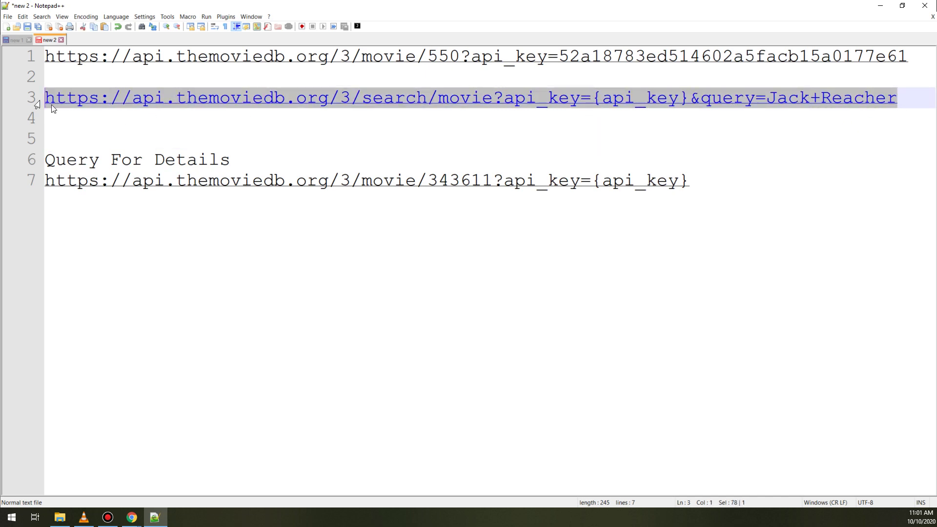
key(ctrl+End)
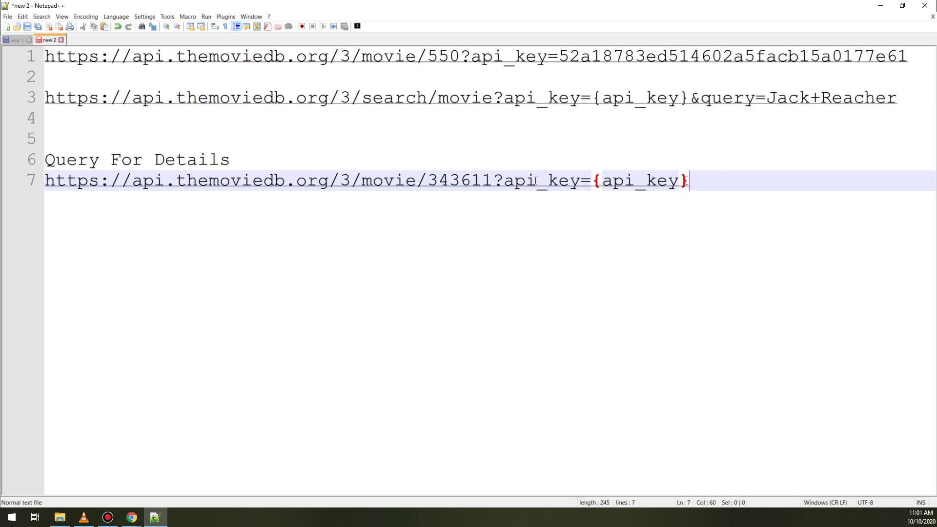
mouse_move(690, 181)
mouse_down()
mouse_move(168, 156)
mouse_move(46, 182)
mouse_up()
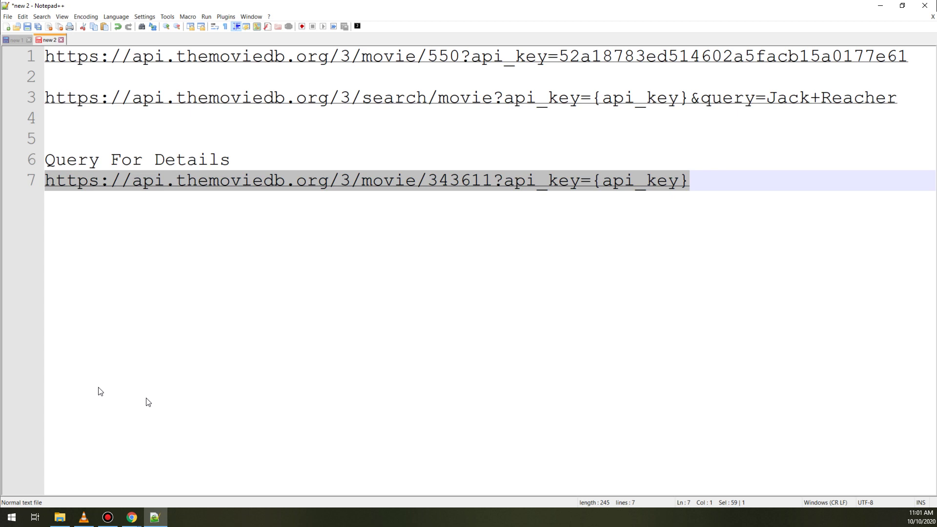
key(alt+Tab)
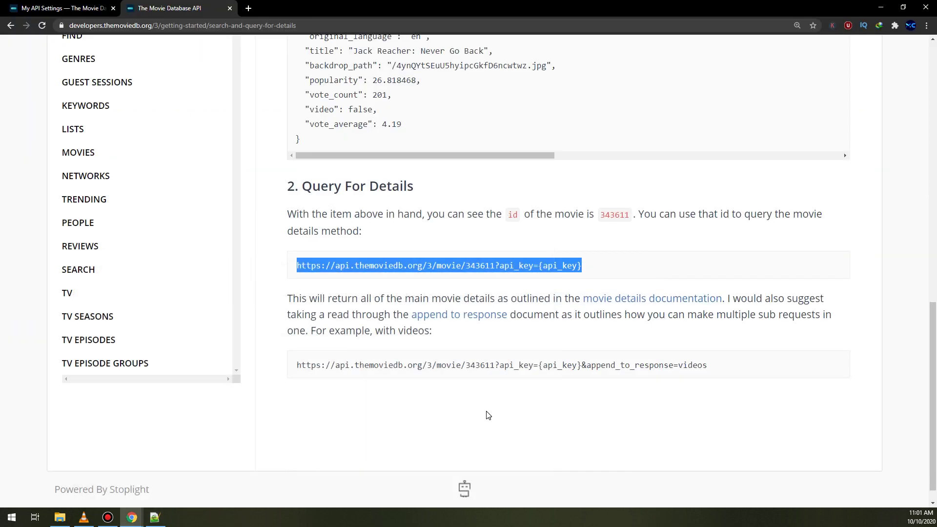
click(321, 301)
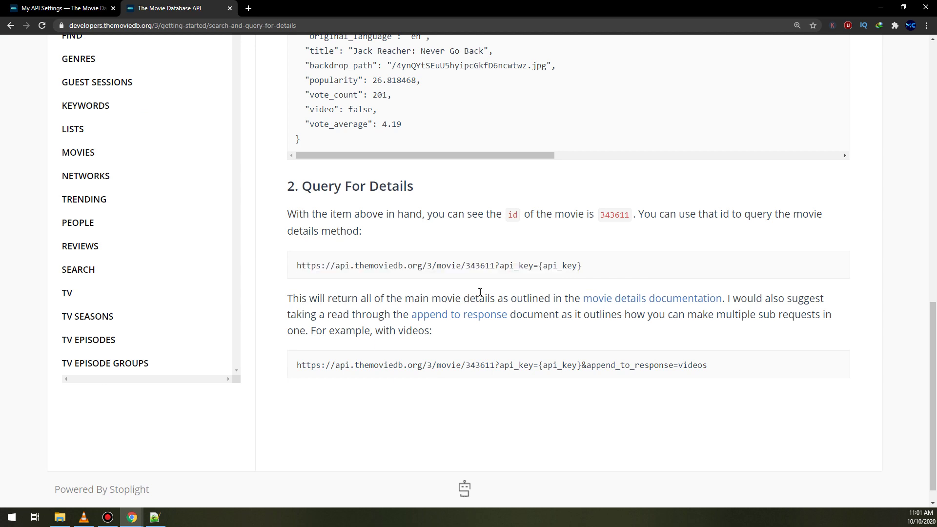
Step: Open the 'movie details documentation' link in a new tab and view Get Movie Details
right_click(688, 301)
click(700, 304)
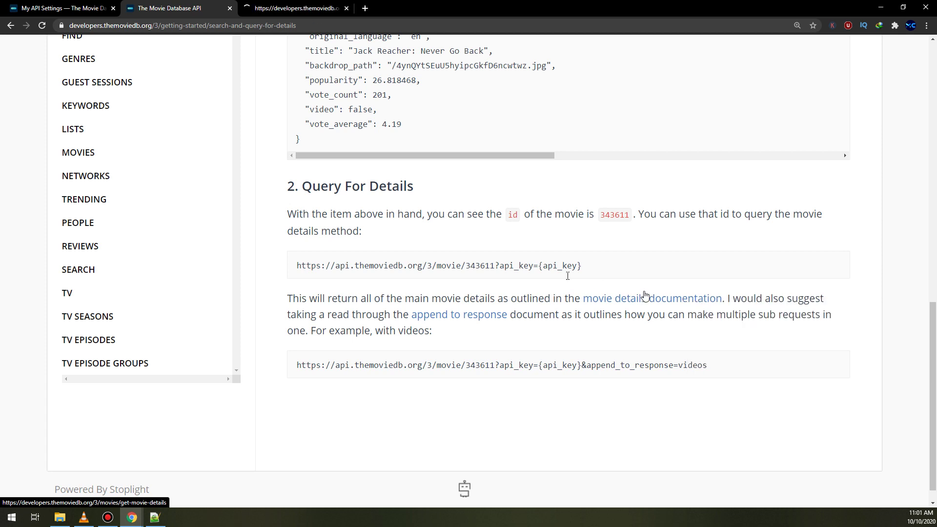
click(293, 8)
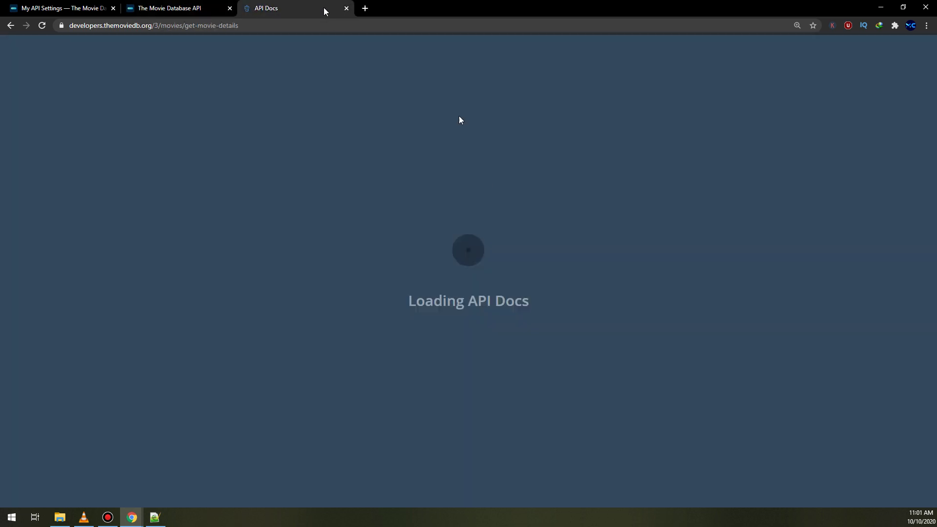
click(185, 6)
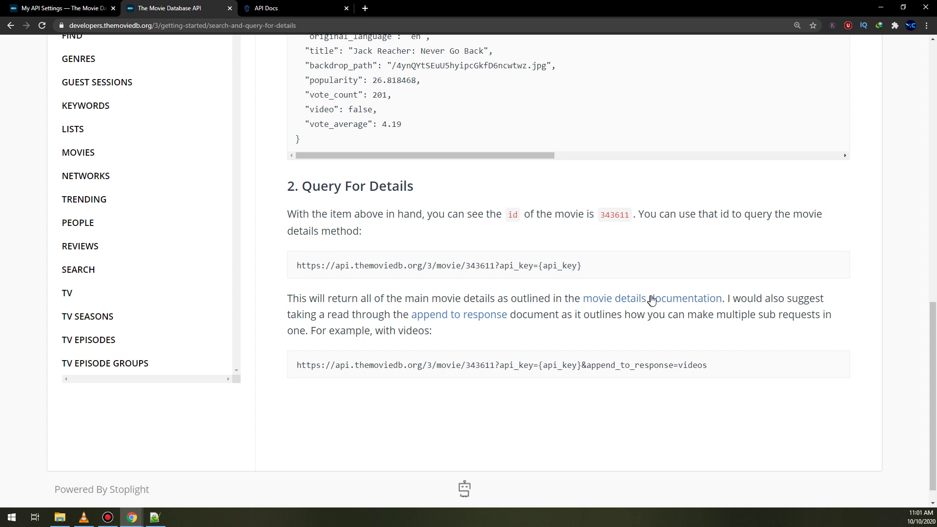
click(327, 5)
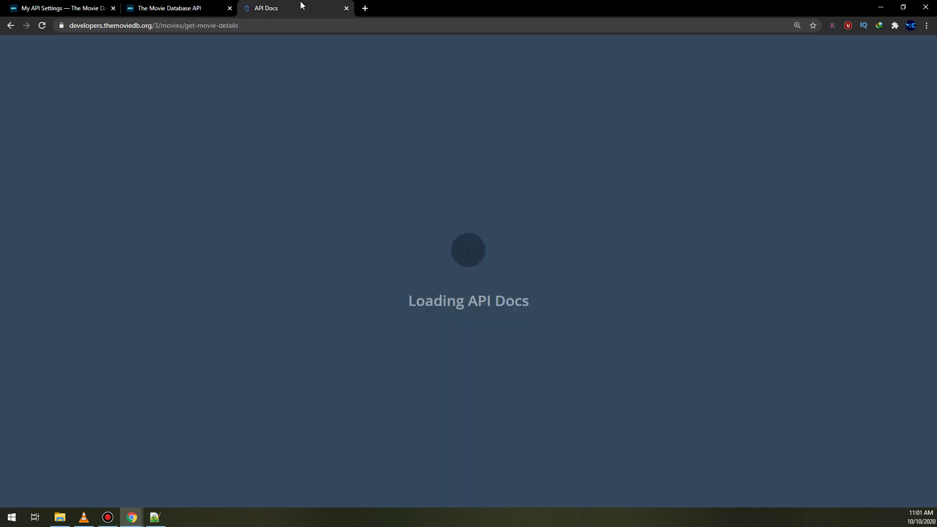
scroll(479, 444, down, 2)
scroll(479, 444, down, 3)
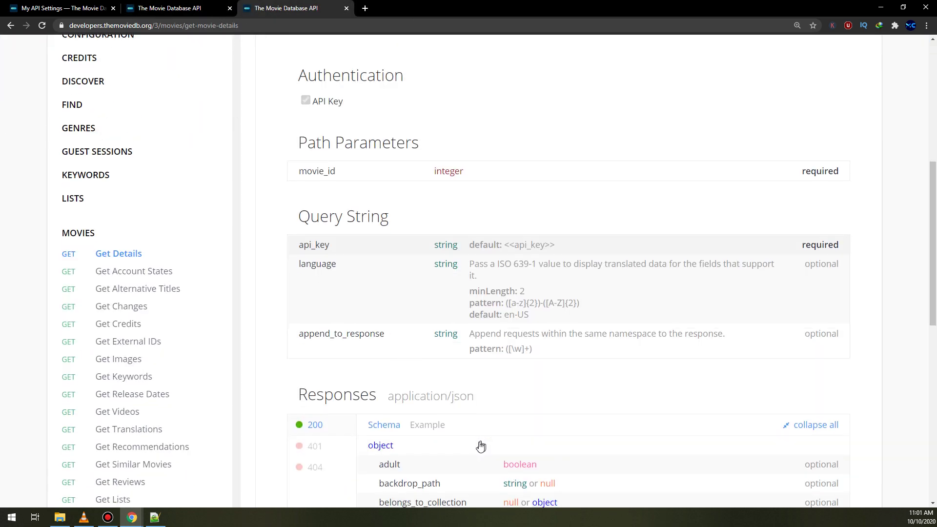
scroll(356, 188, down, 2)
scroll(398, 253, down, 1)
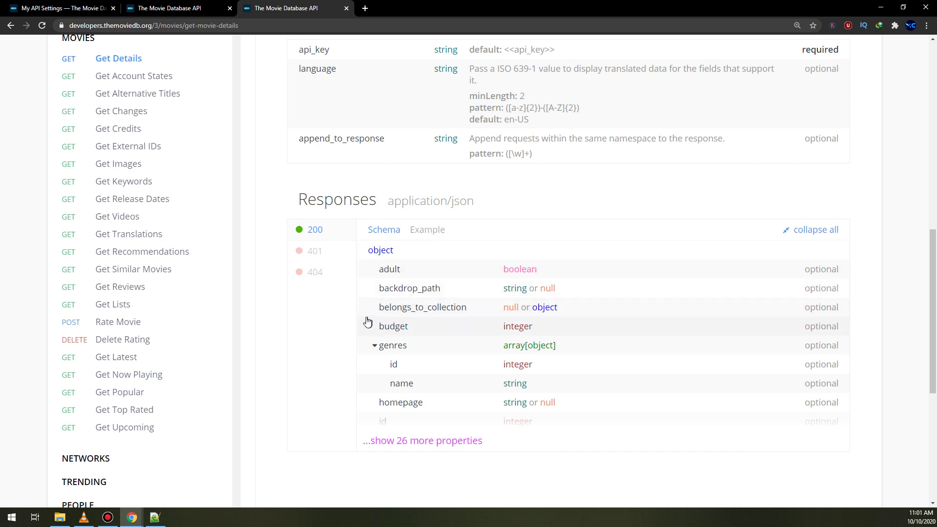
Step: Expand the 26 hidden Get Movie Details response properties, then go back to the Query For Details guide
click(410, 419)
scroll(404, 395, down, 2)
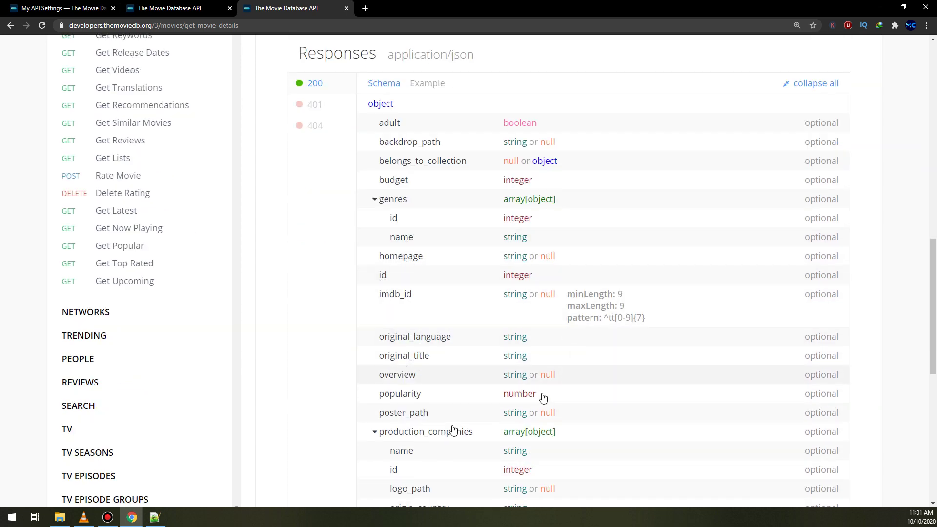
scroll(439, 390, down, 1)
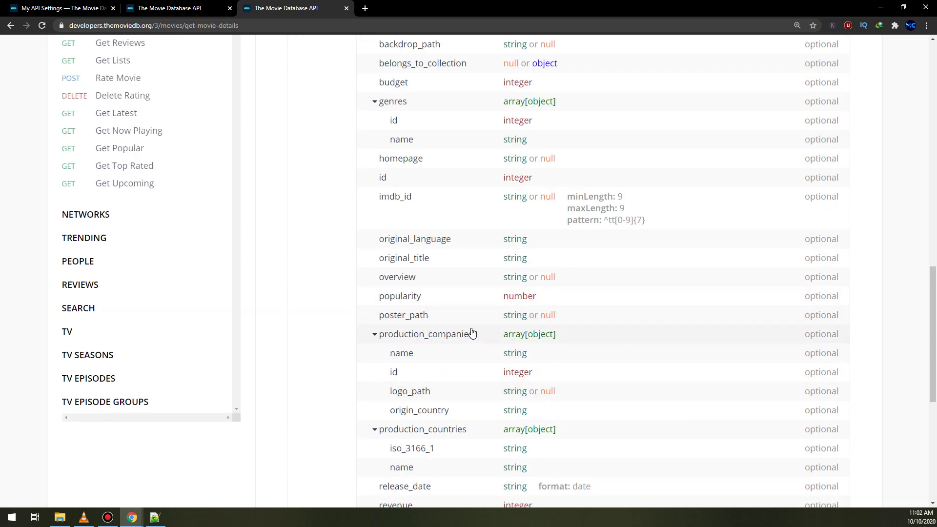
scroll(435, 422, down, 1)
scroll(435, 422, down, 1)
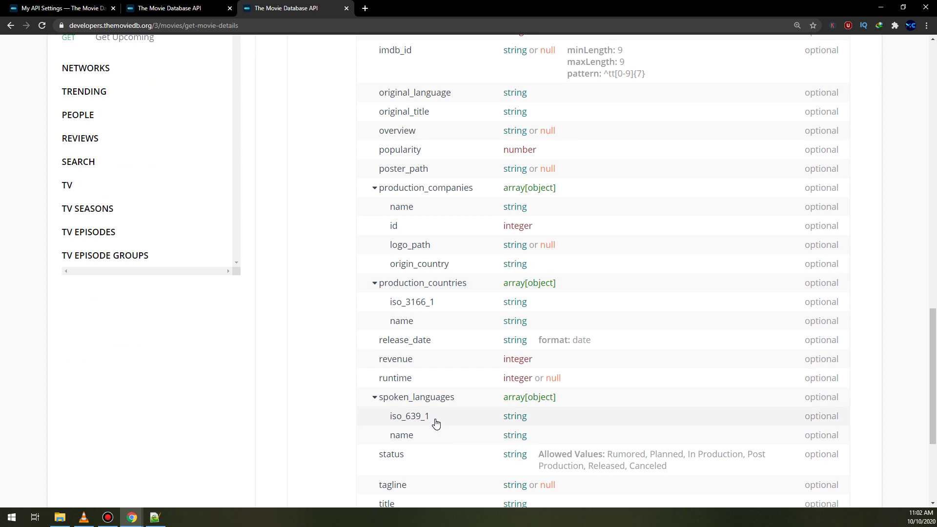
scroll(411, 359, down, 1)
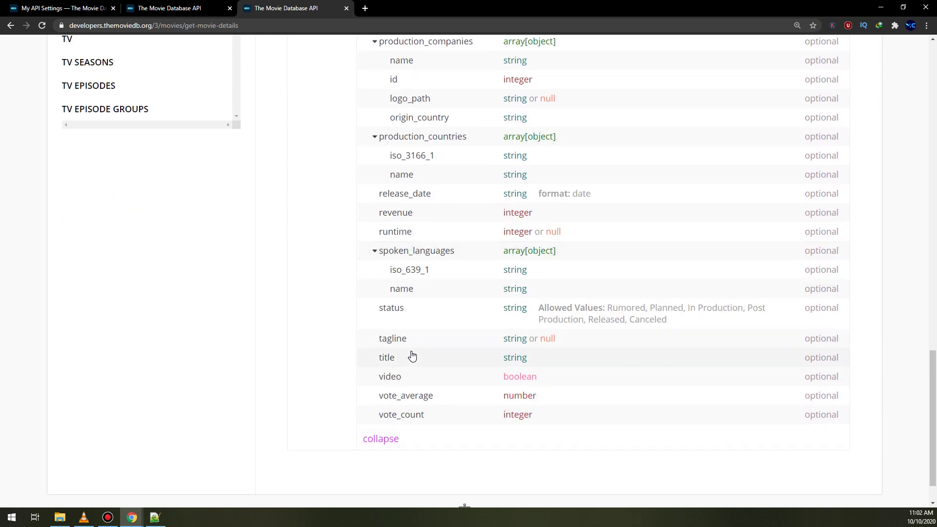
scroll(422, 368, up, 1)
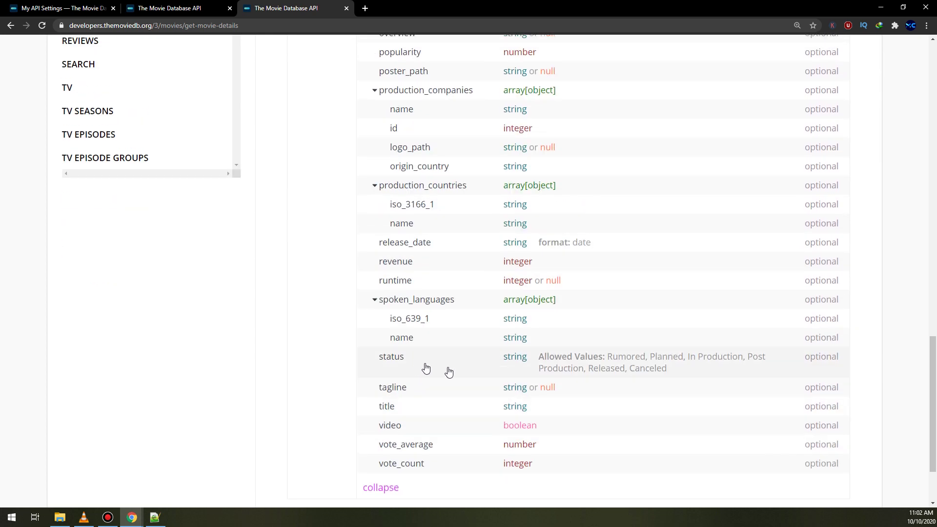
scroll(403, 368, up, 2)
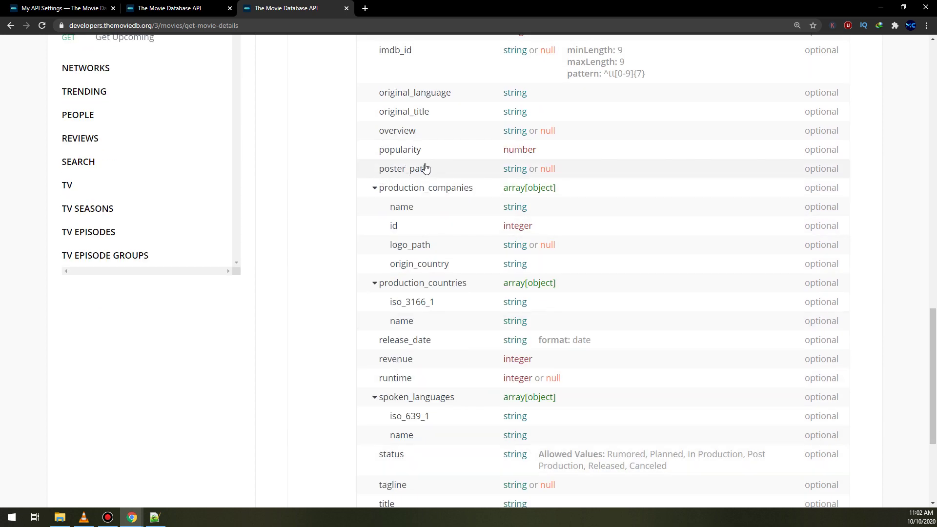
scroll(749, 310, up, 1)
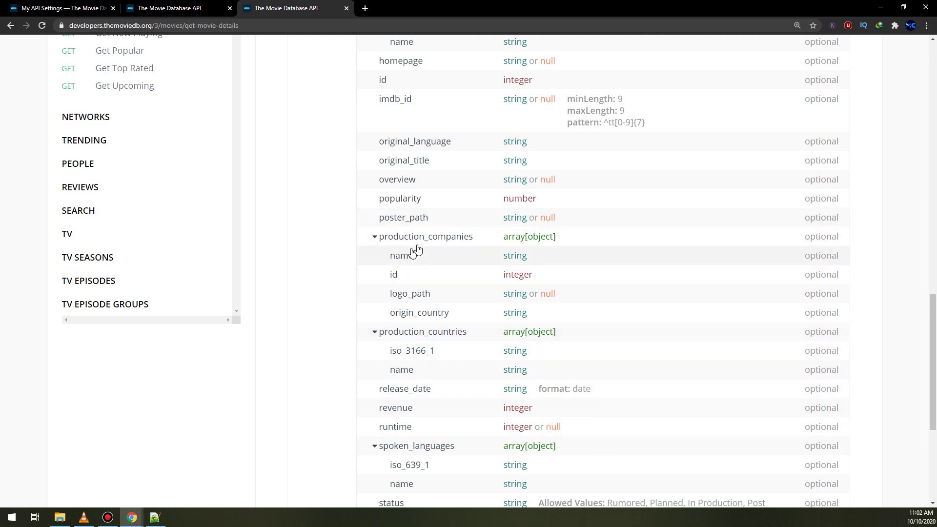
scroll(447, 458, down, 2)
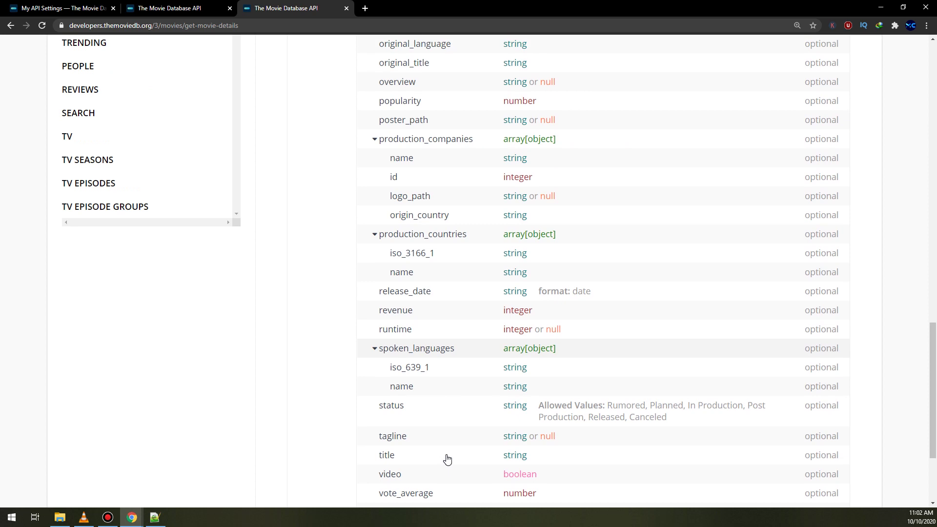
scroll(447, 459, up, 4)
scroll(448, 459, up, 1)
scroll(447, 459, up, 1)
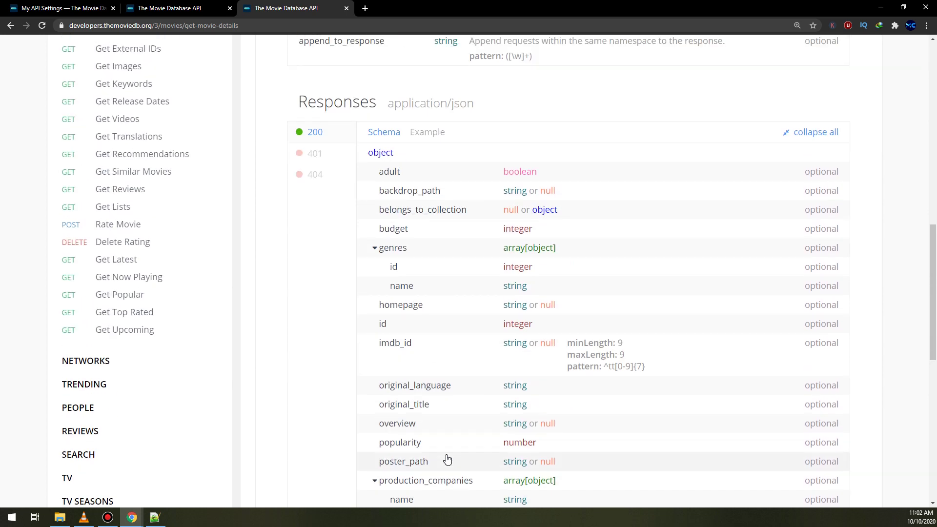
scroll(448, 459, up, 1)
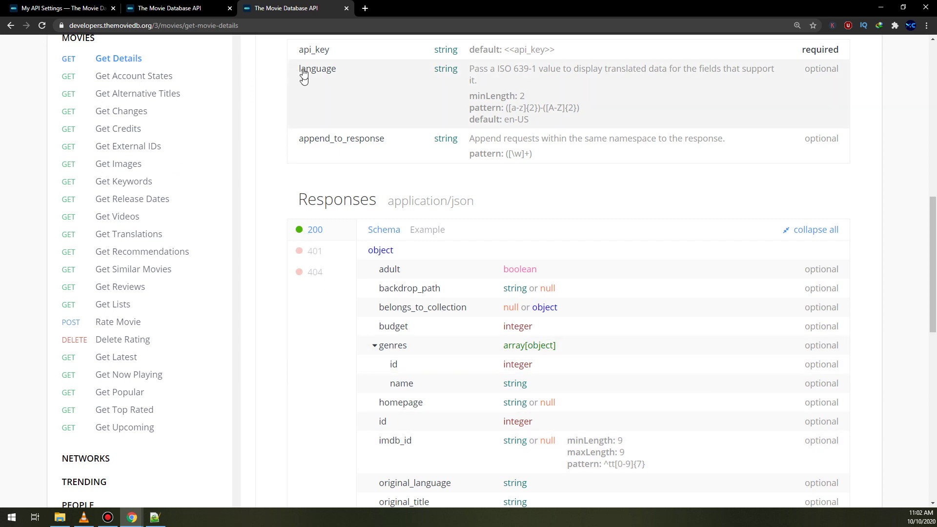
click(194, 14)
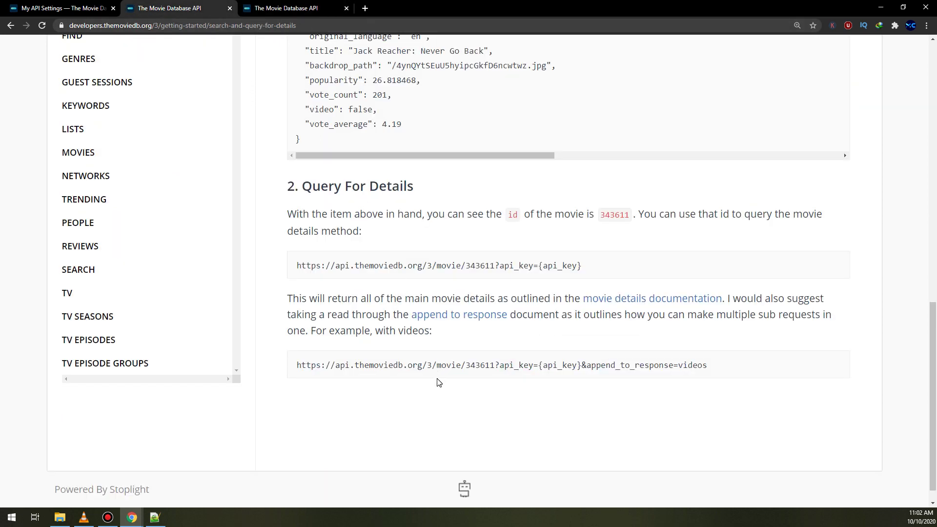
Step: Switch to the Notepad++ window holding the three TMDB query URLs
click(154, 518)
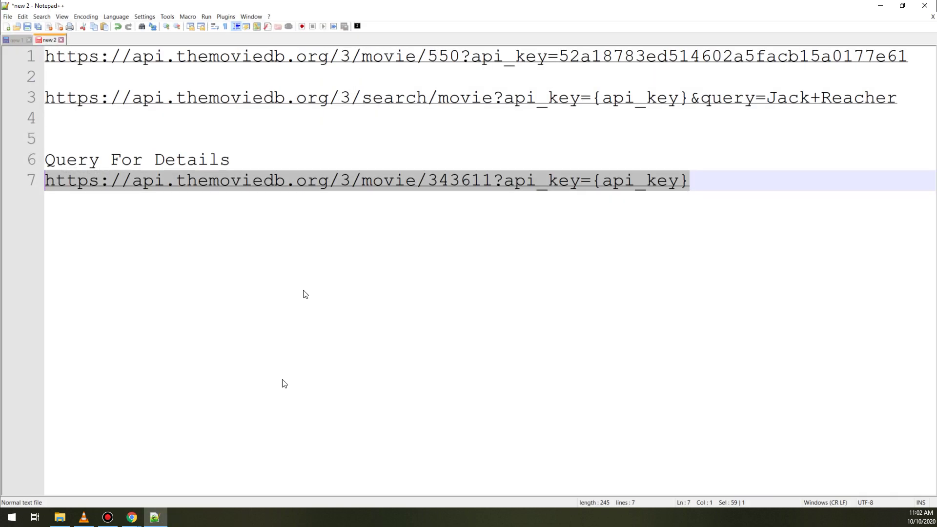